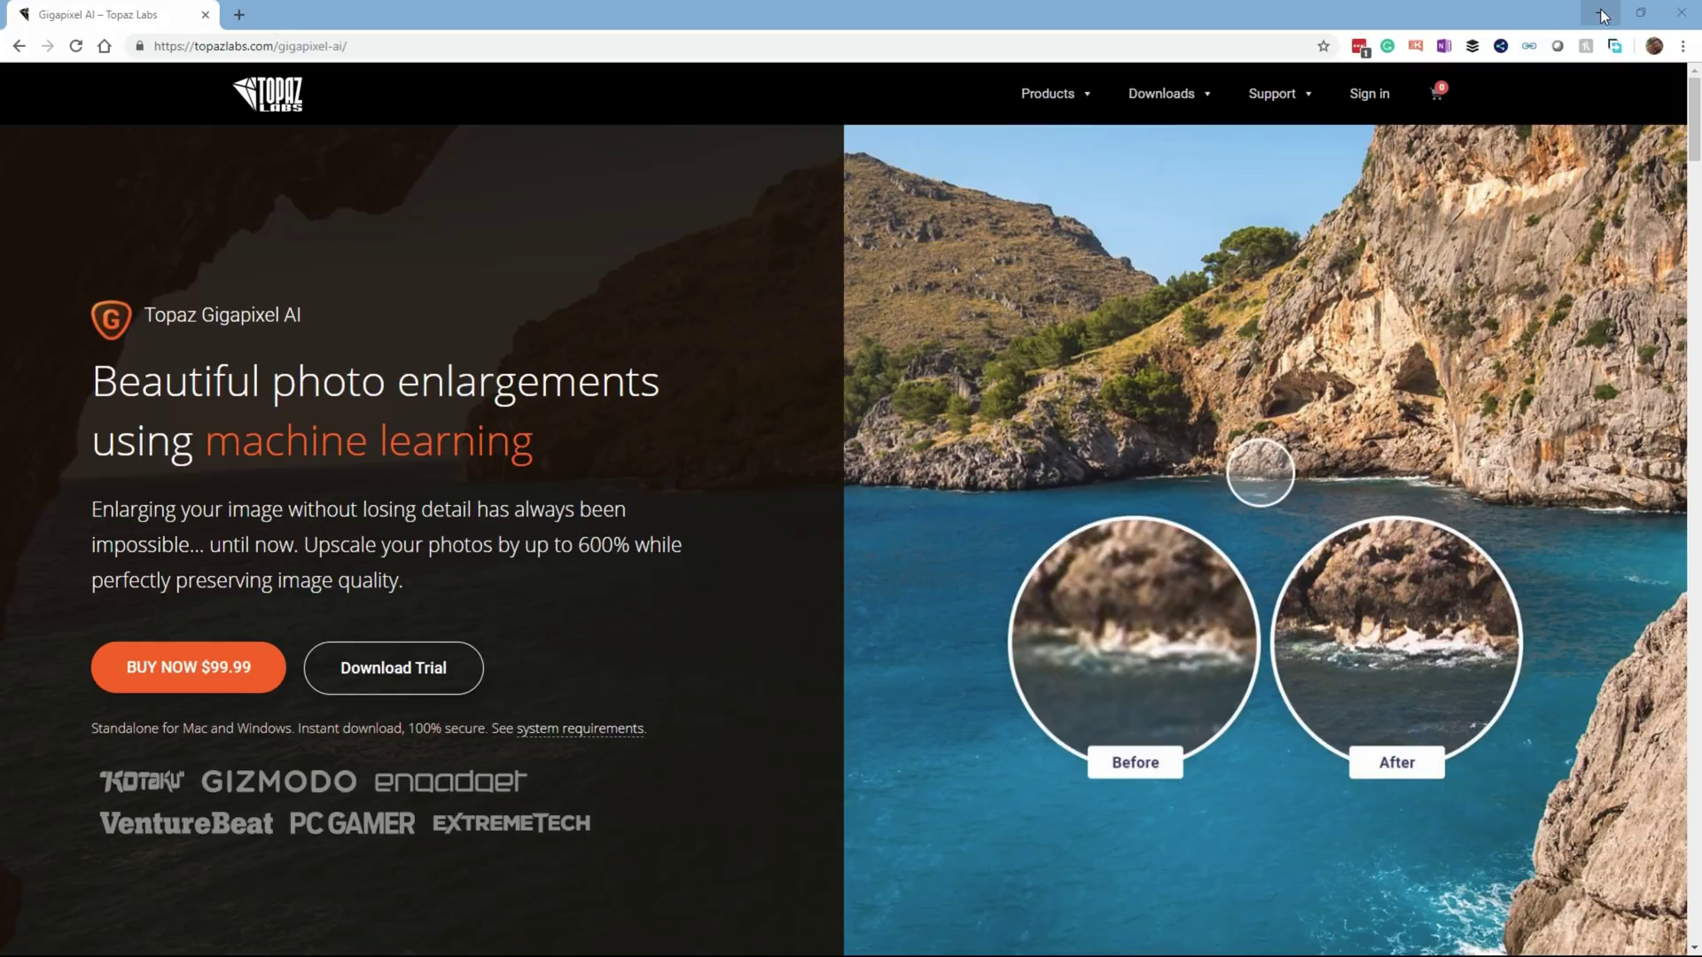
Bring Gigapixel AI forward and load Flower (1 of 1).tif from the Topaz Demo folder.
click(1603, 16)
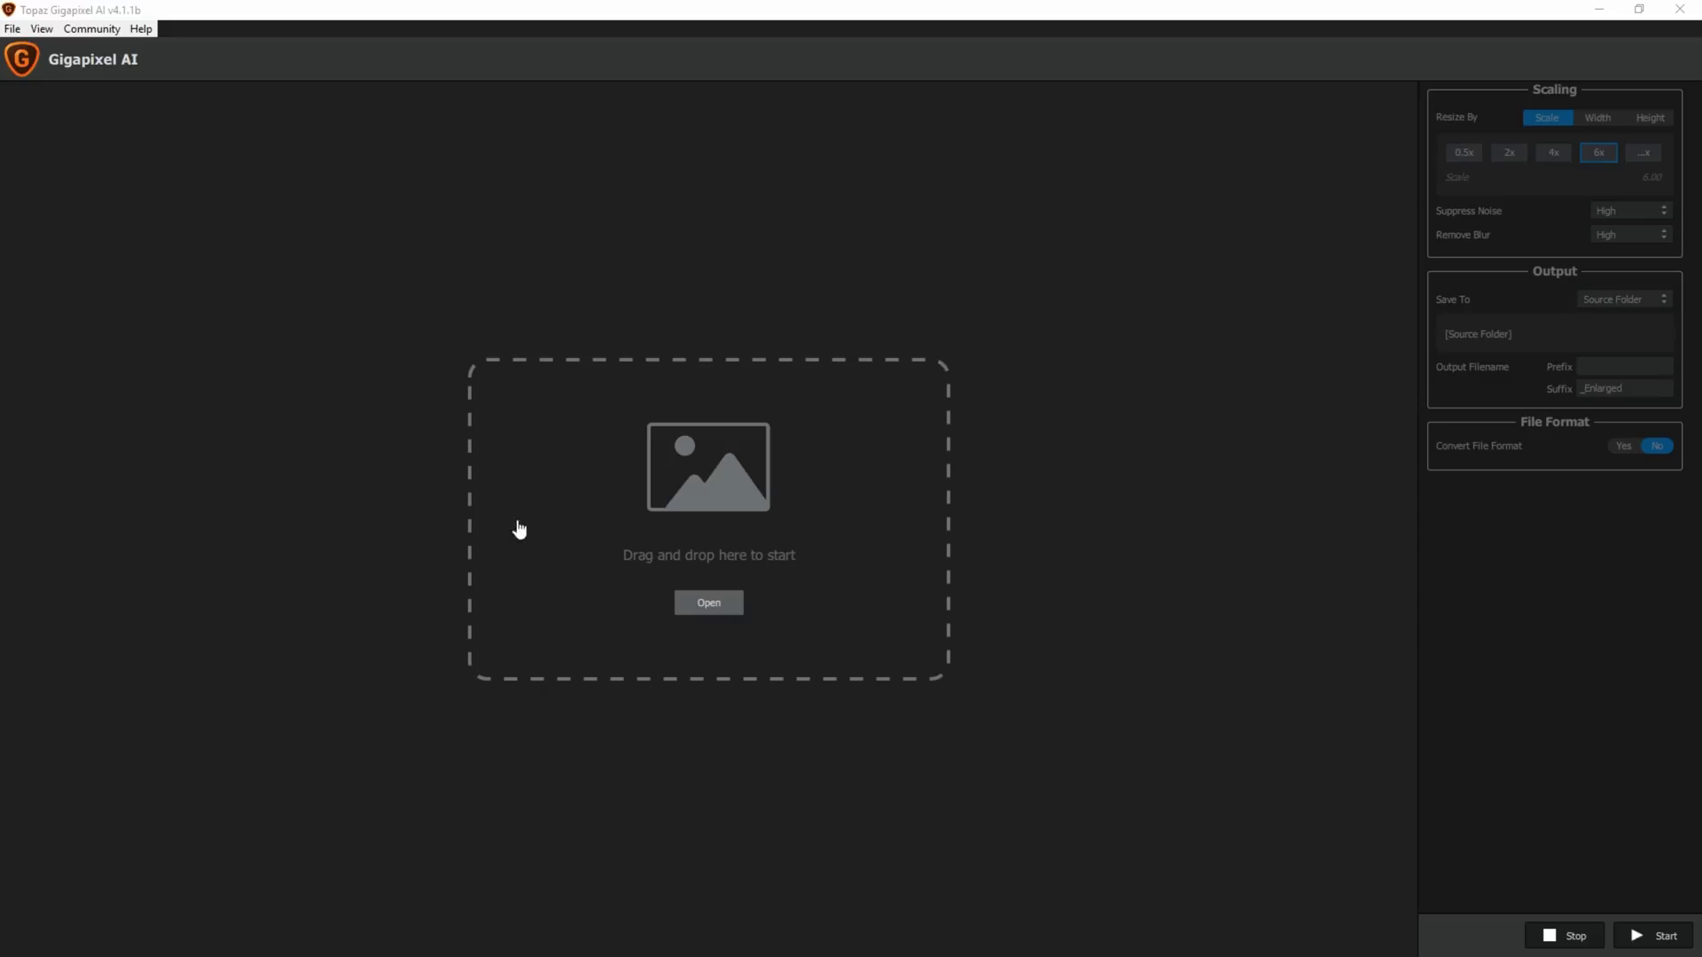
click(715, 604)
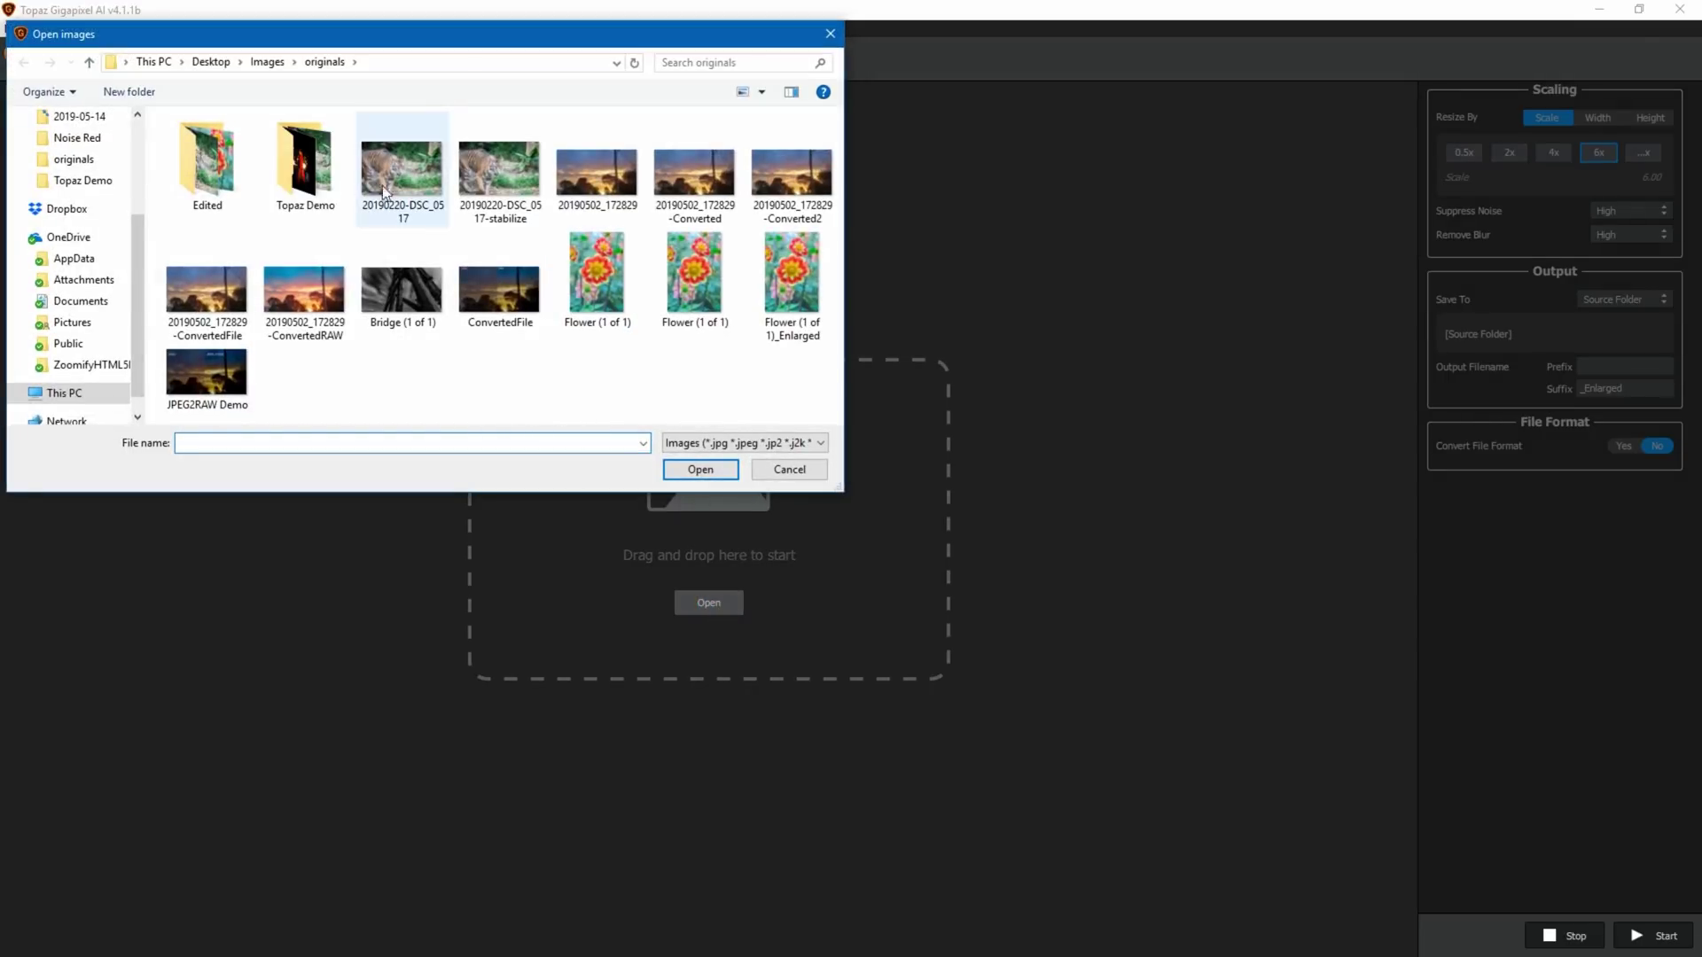
double_click(319, 170)
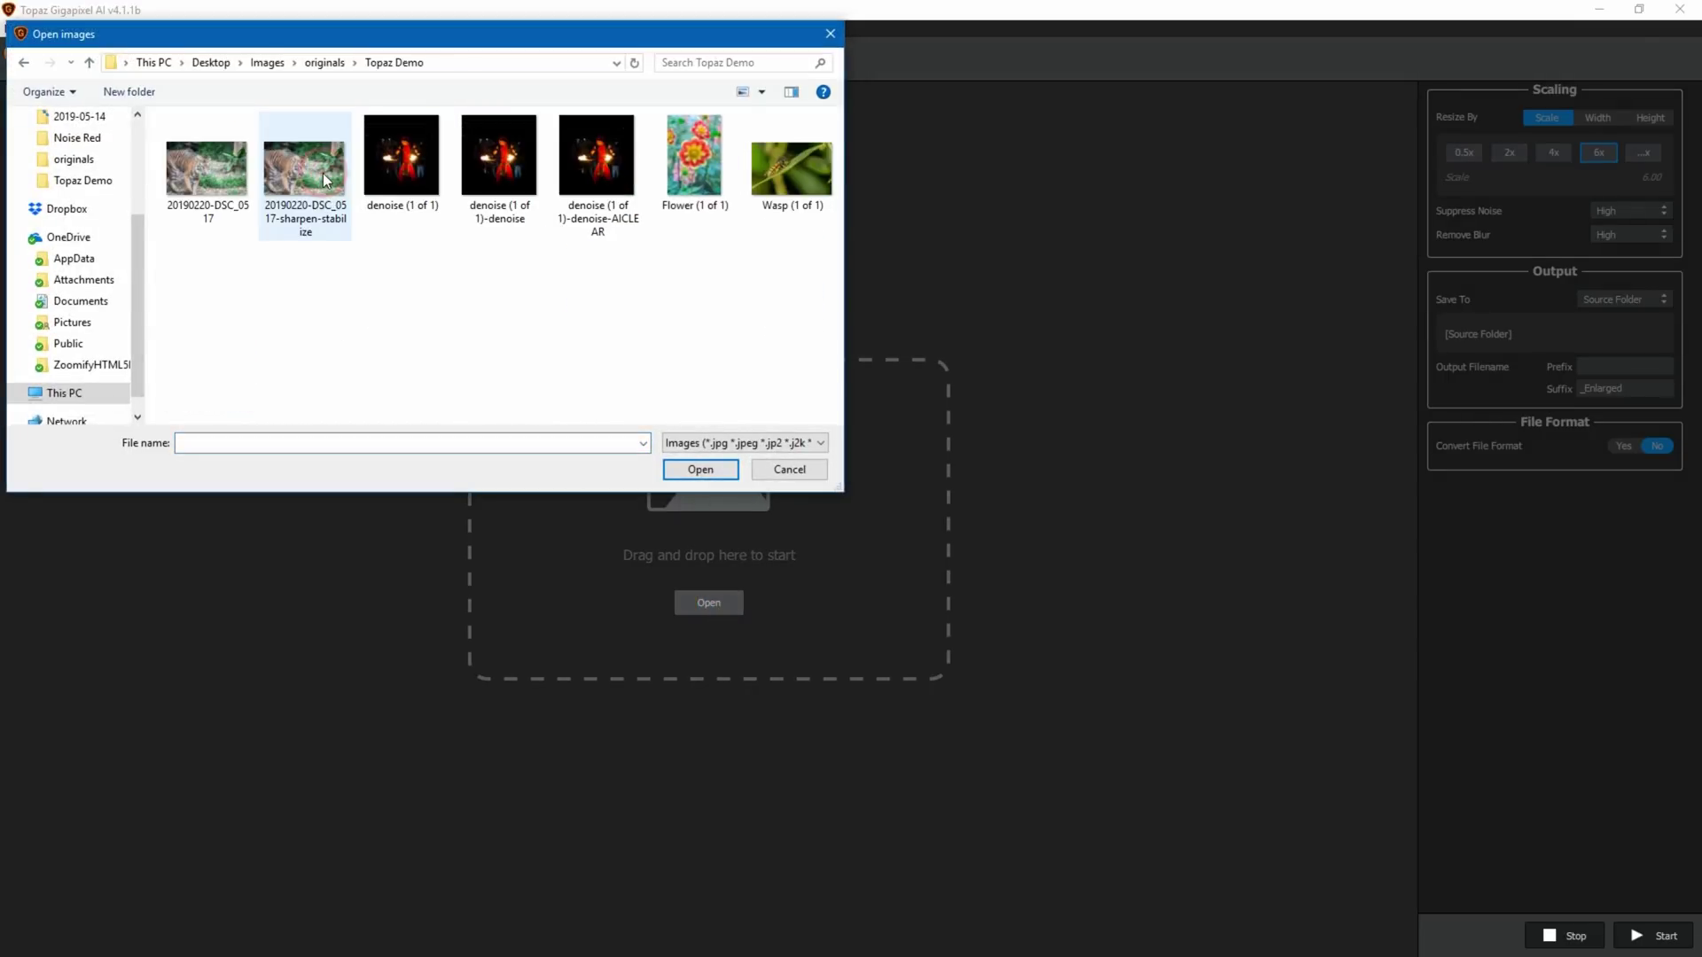
double_click(683, 158)
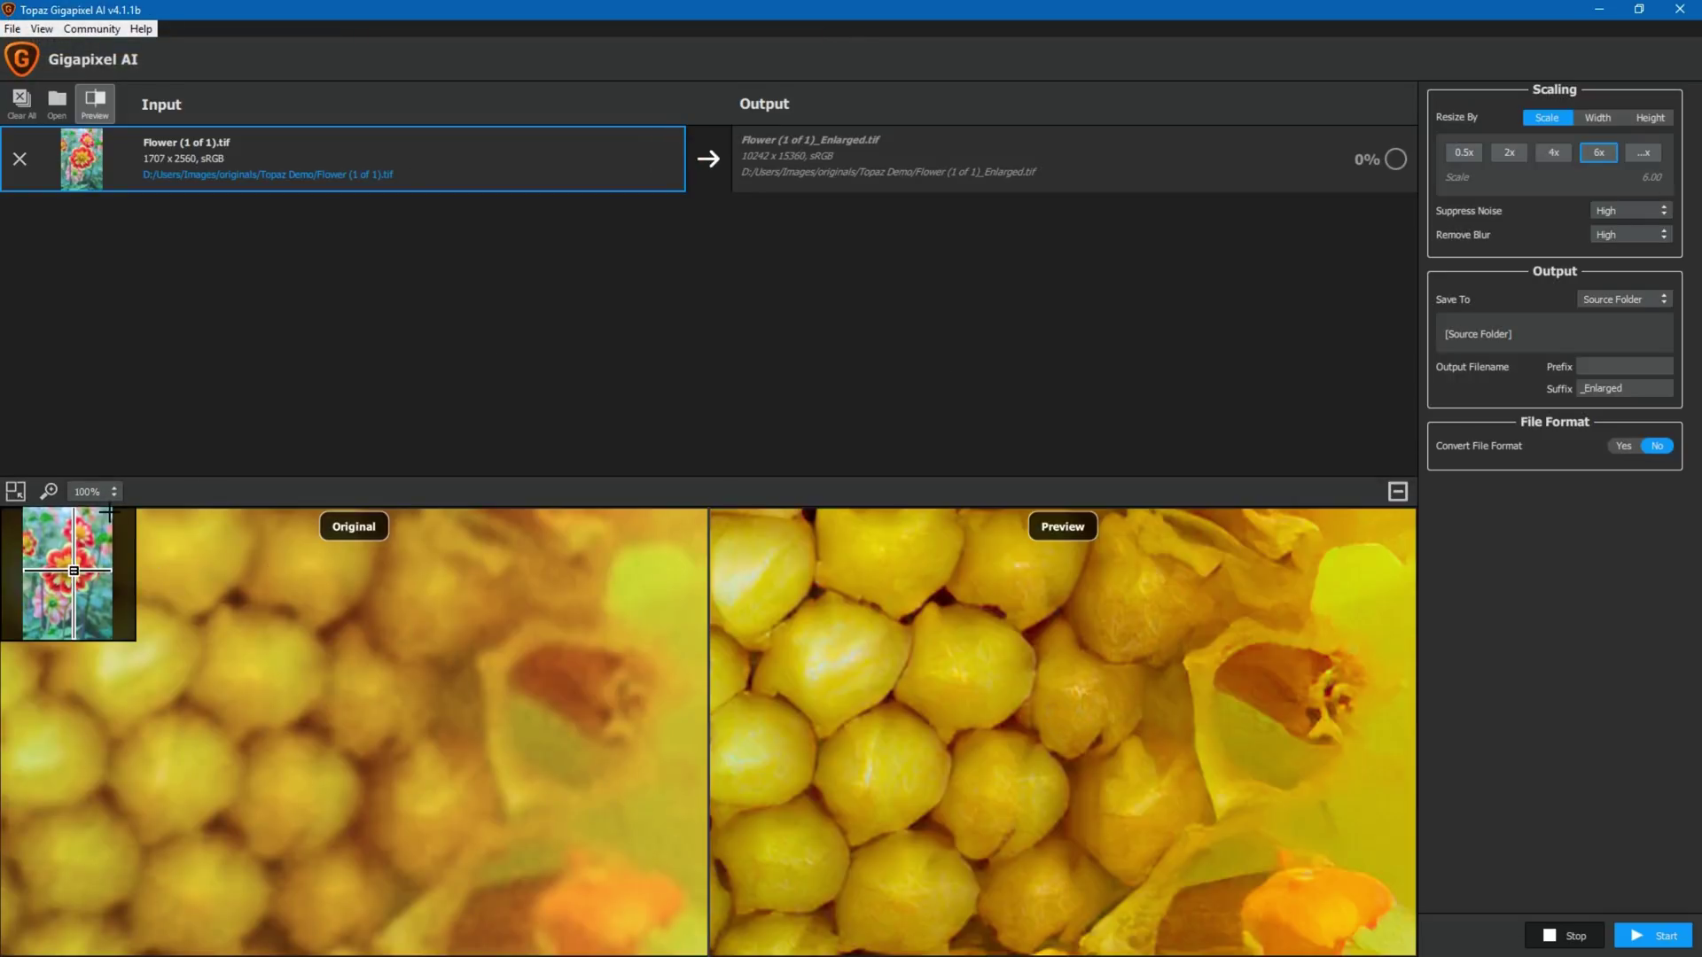
Zoom the Original/Preview comparison to 50% and pan it onto the flower's centre.
click(98, 496)
click(133, 518)
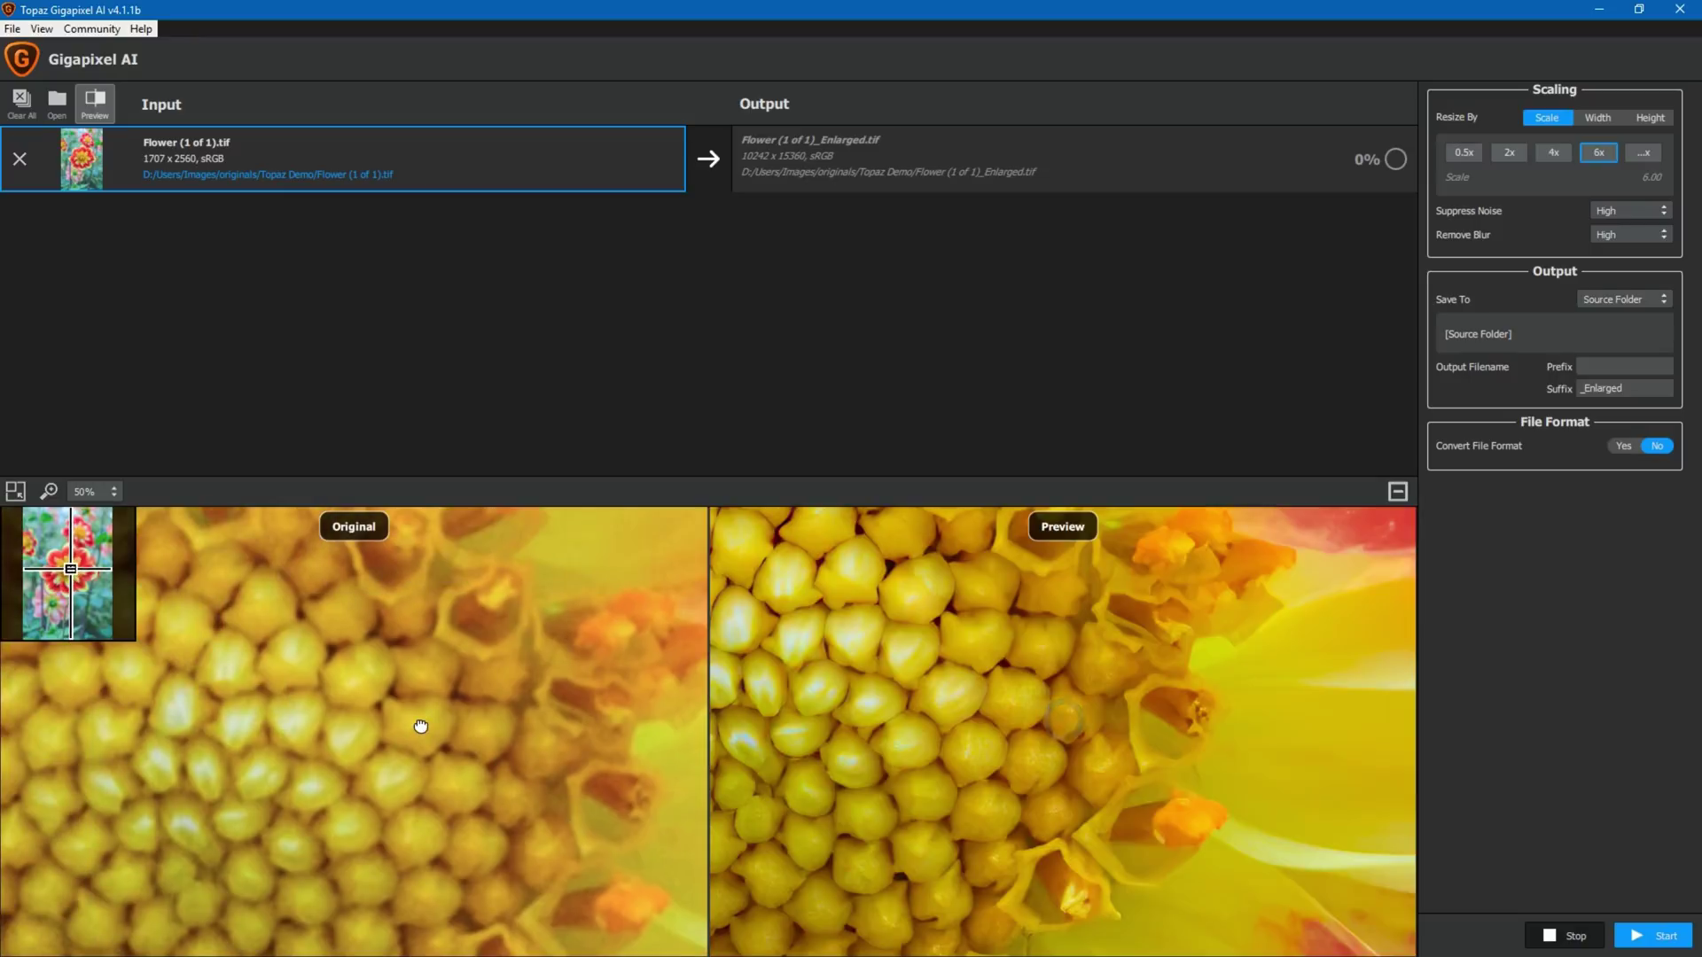
drag(417, 721, 527, 736)
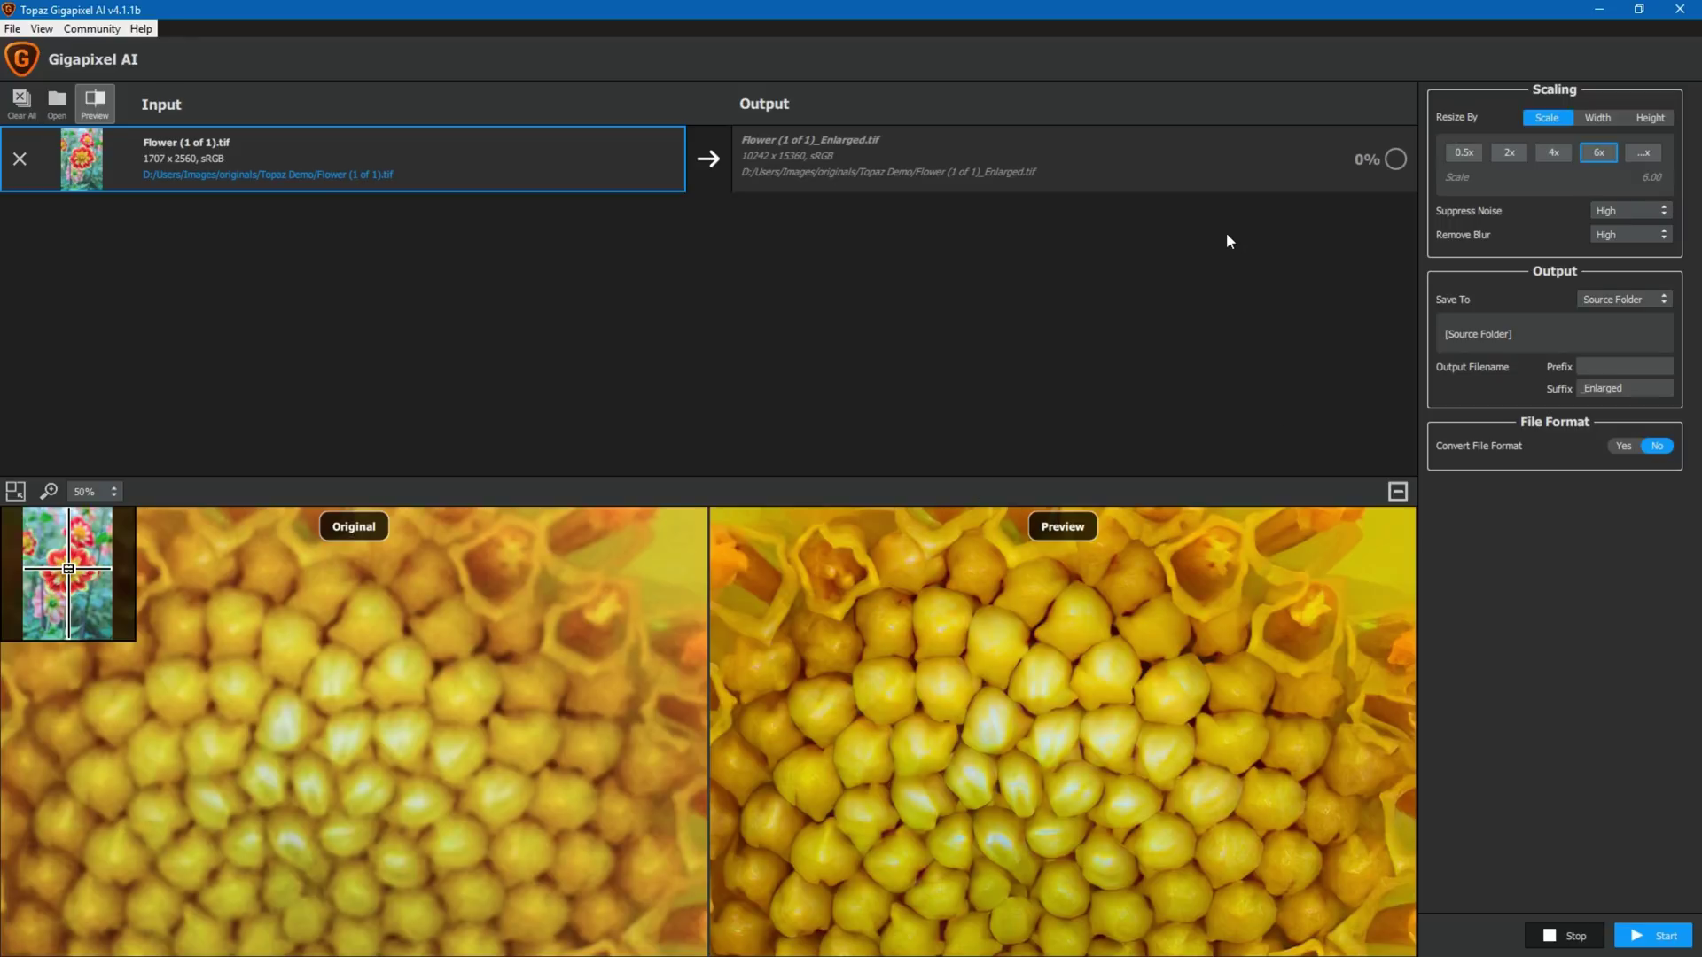
click(95, 105)
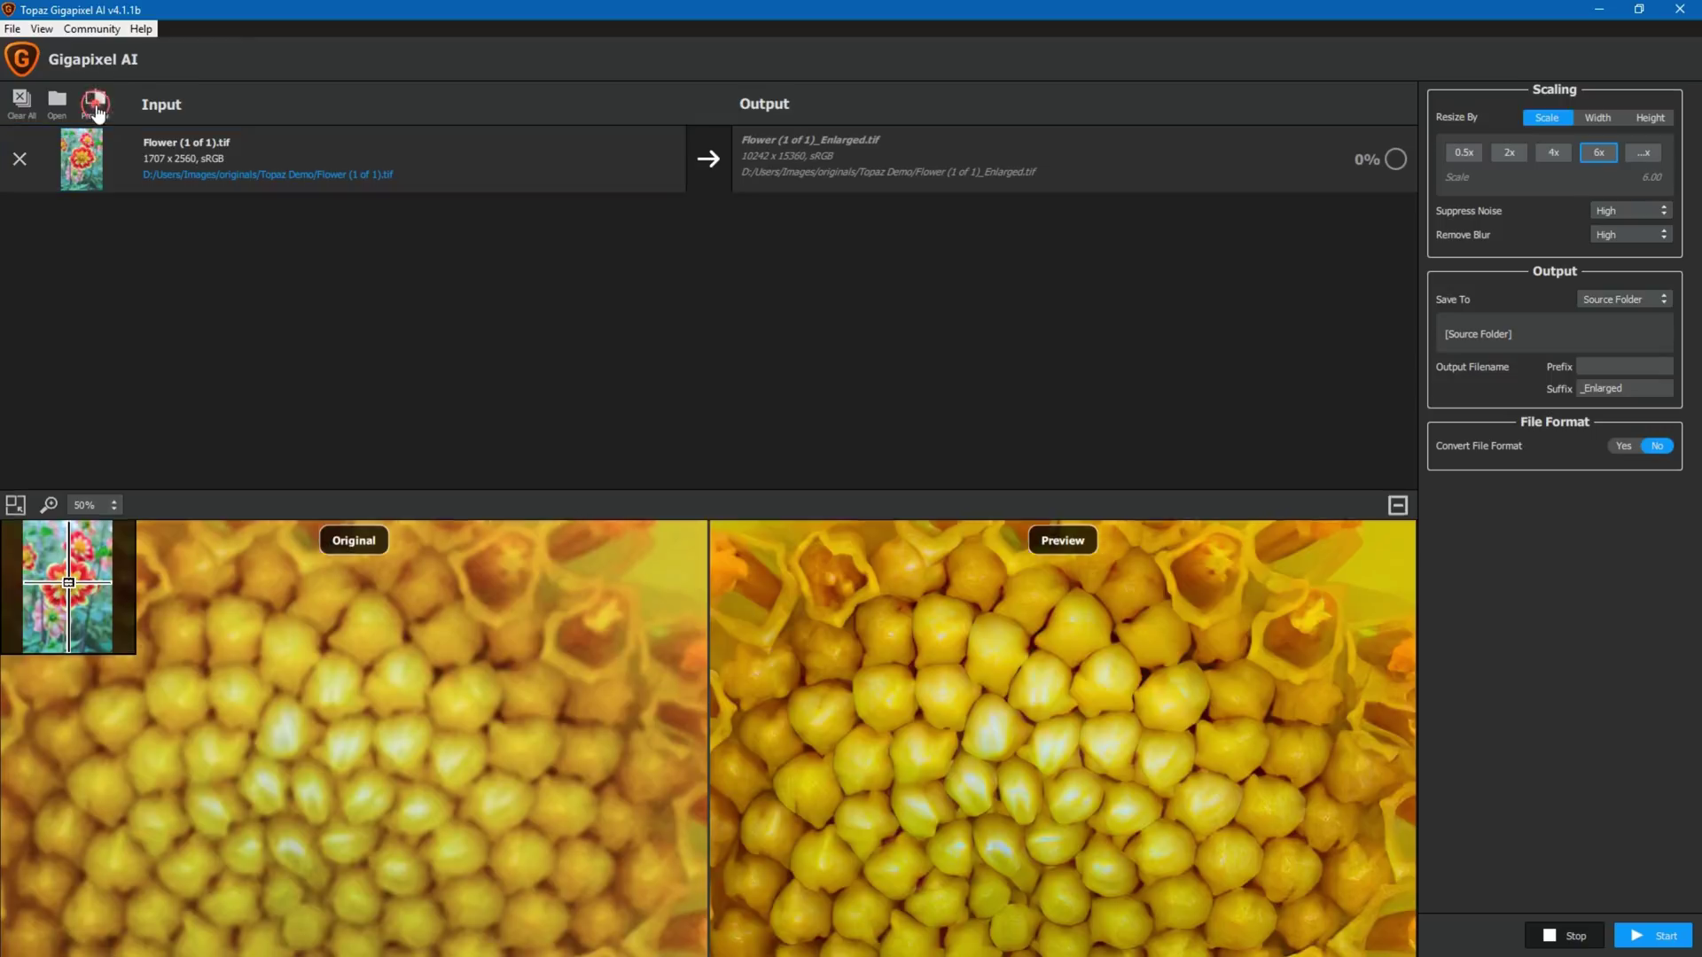
click(96, 105)
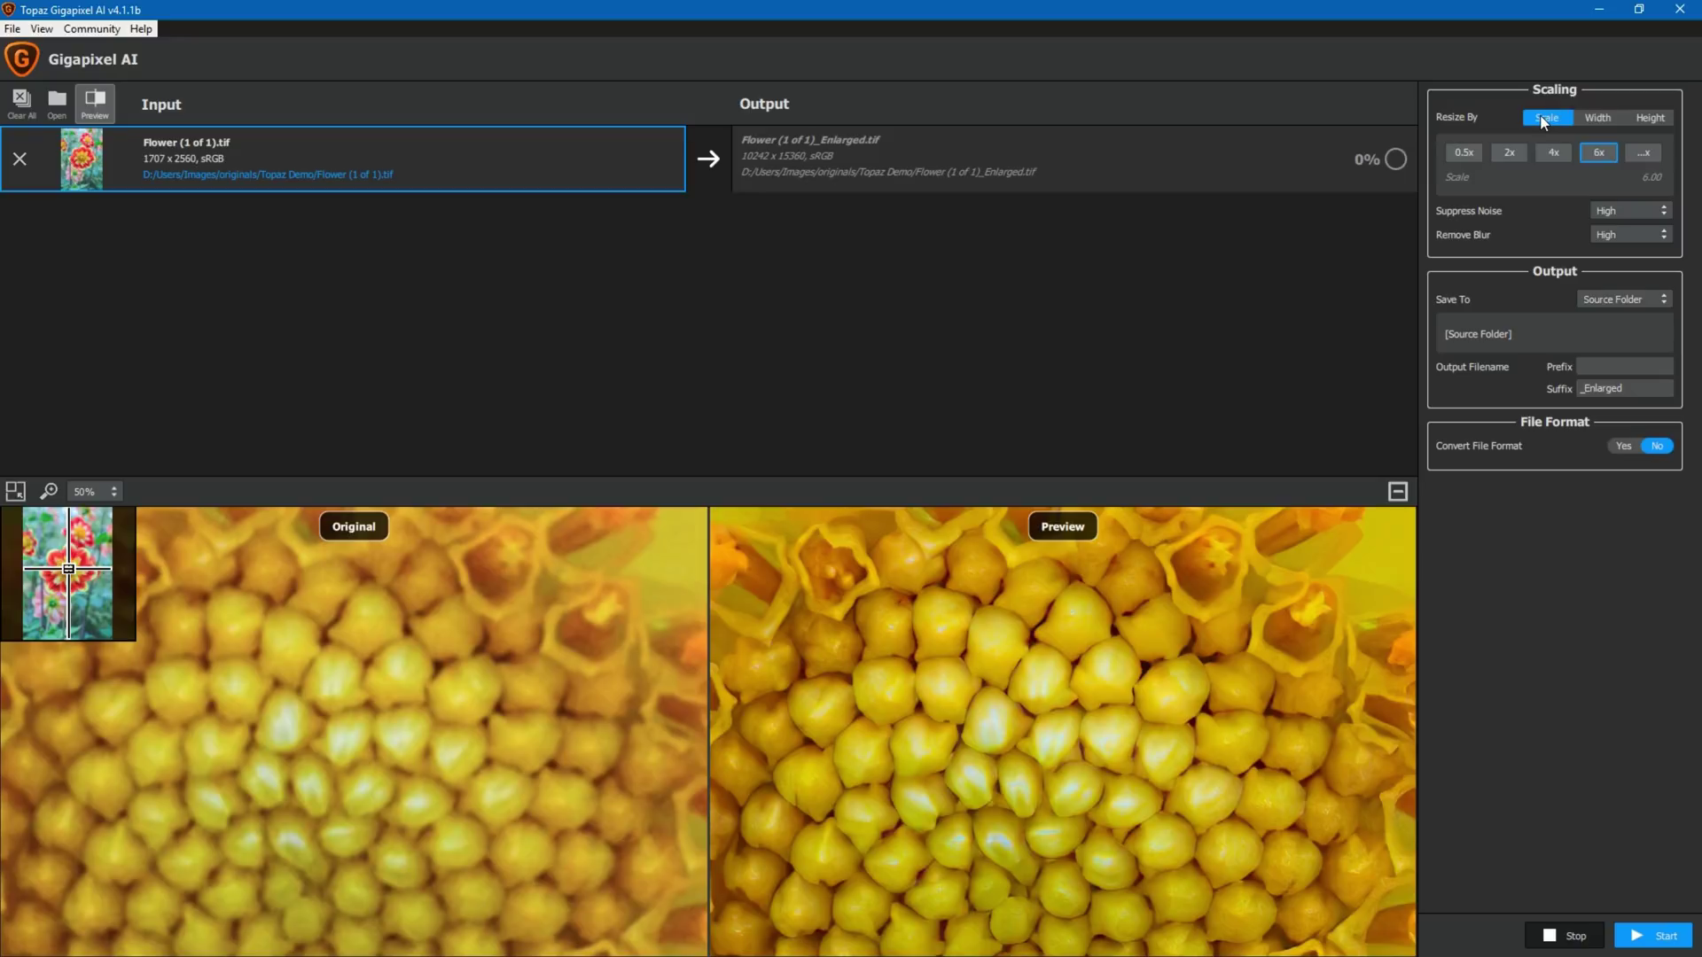
click(1597, 122)
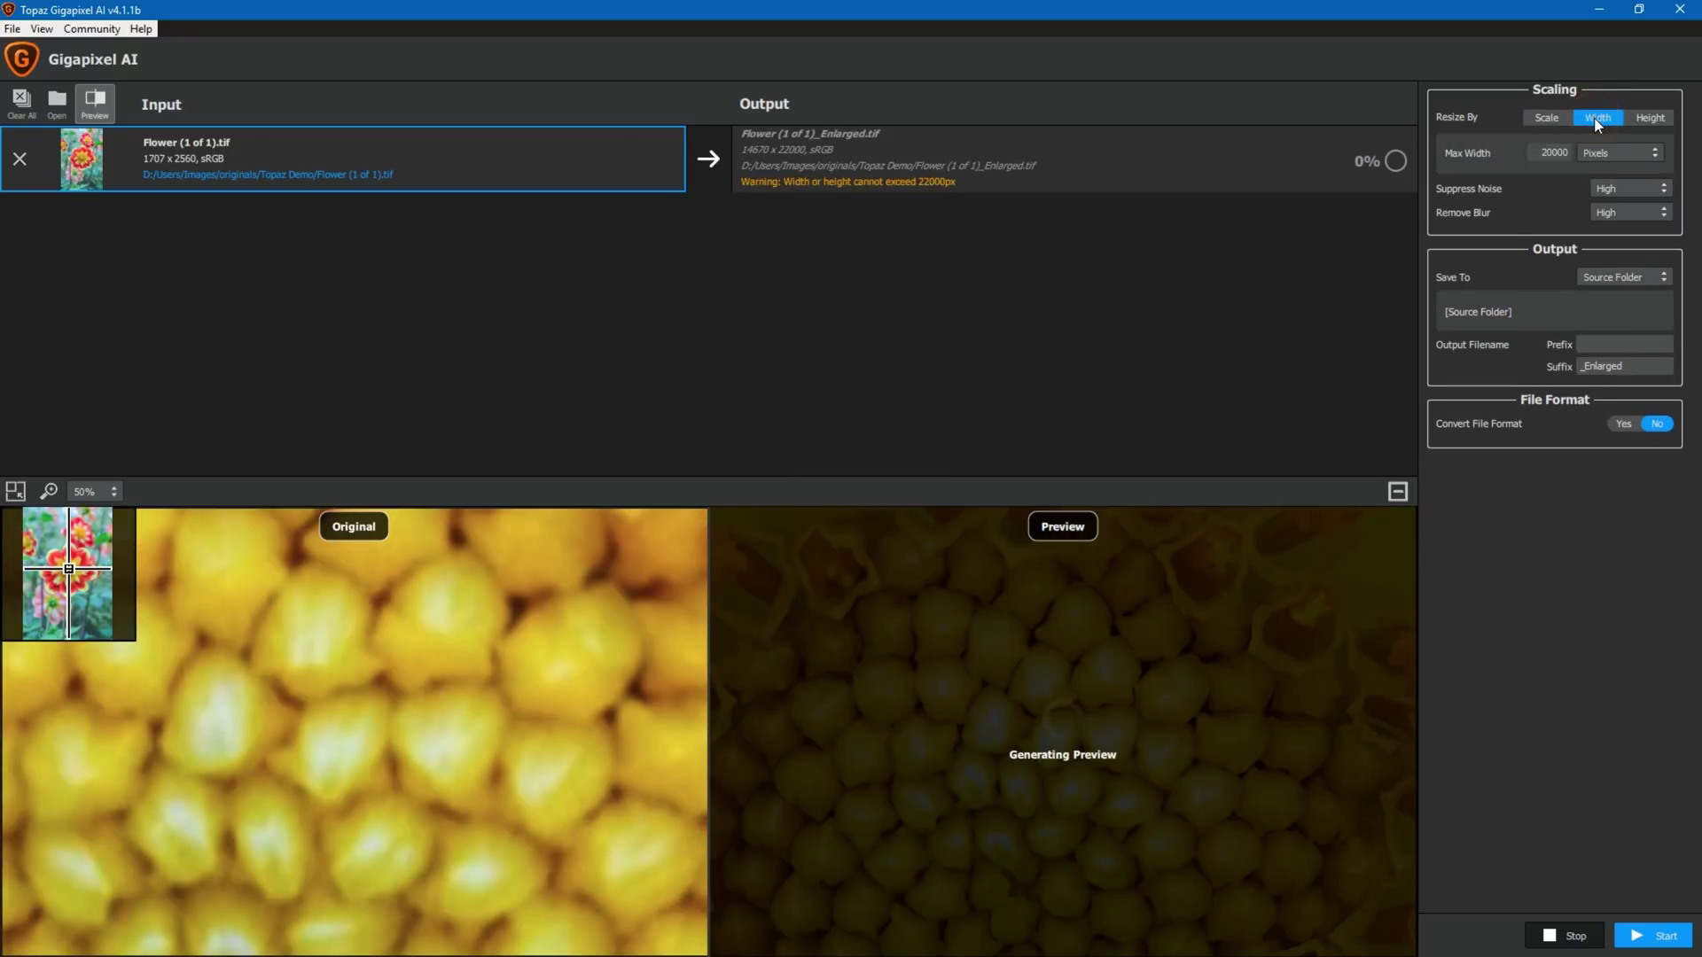
click(1650, 119)
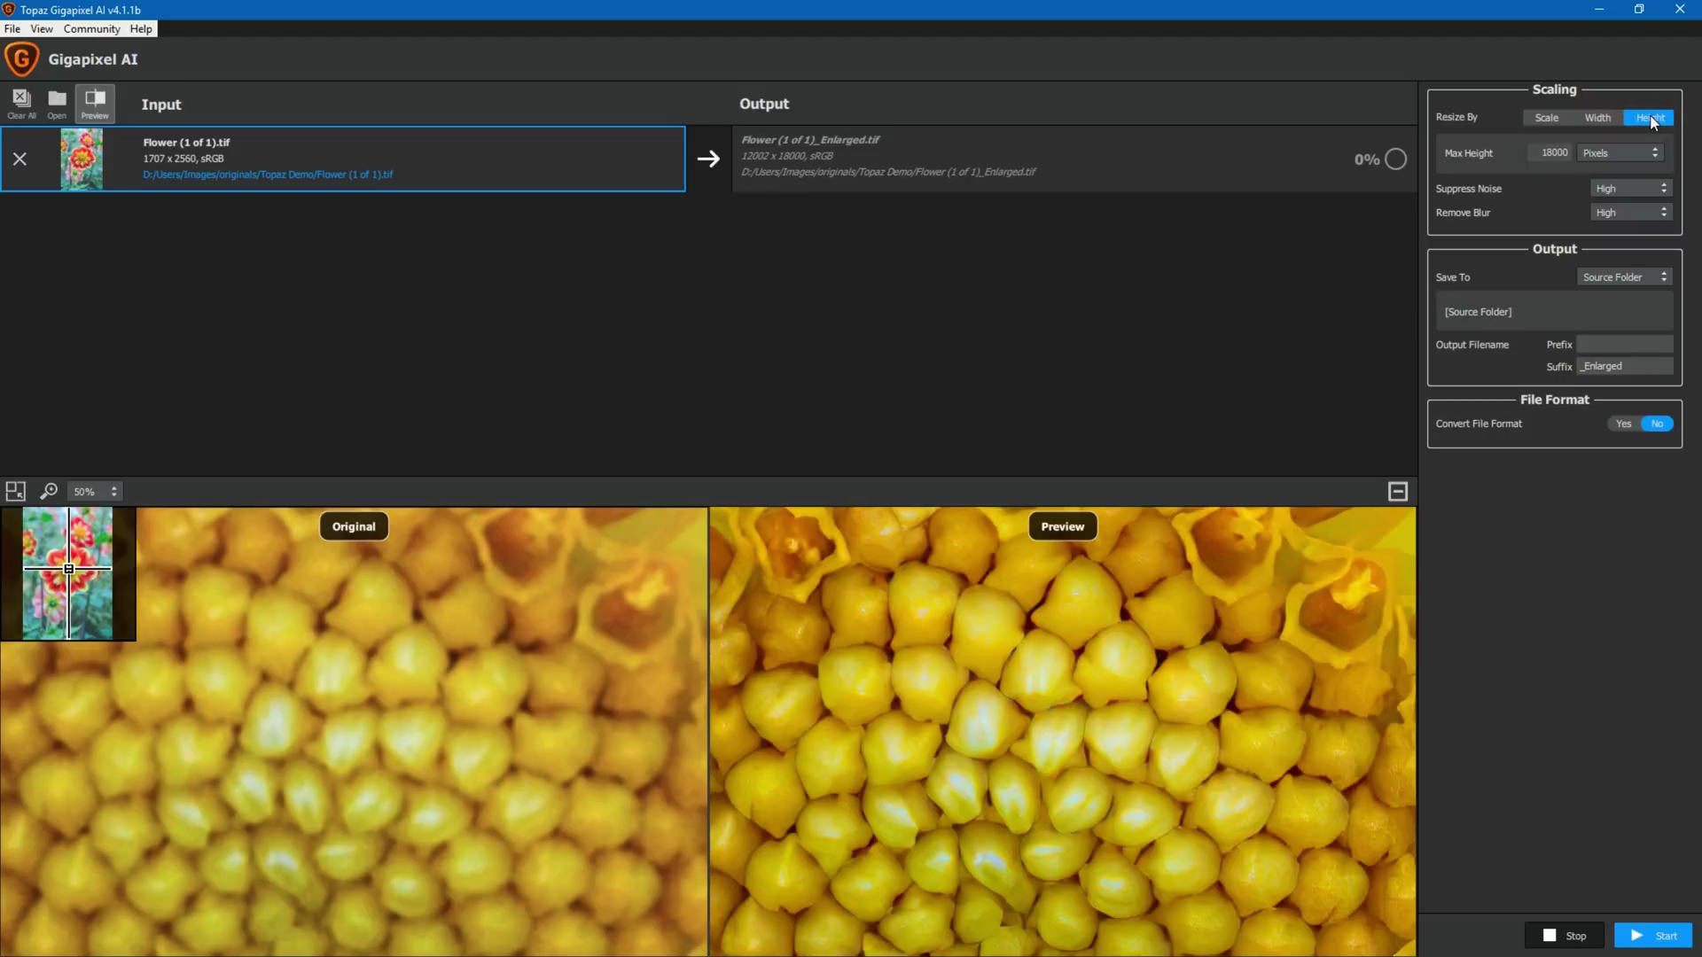
click(1595, 119)
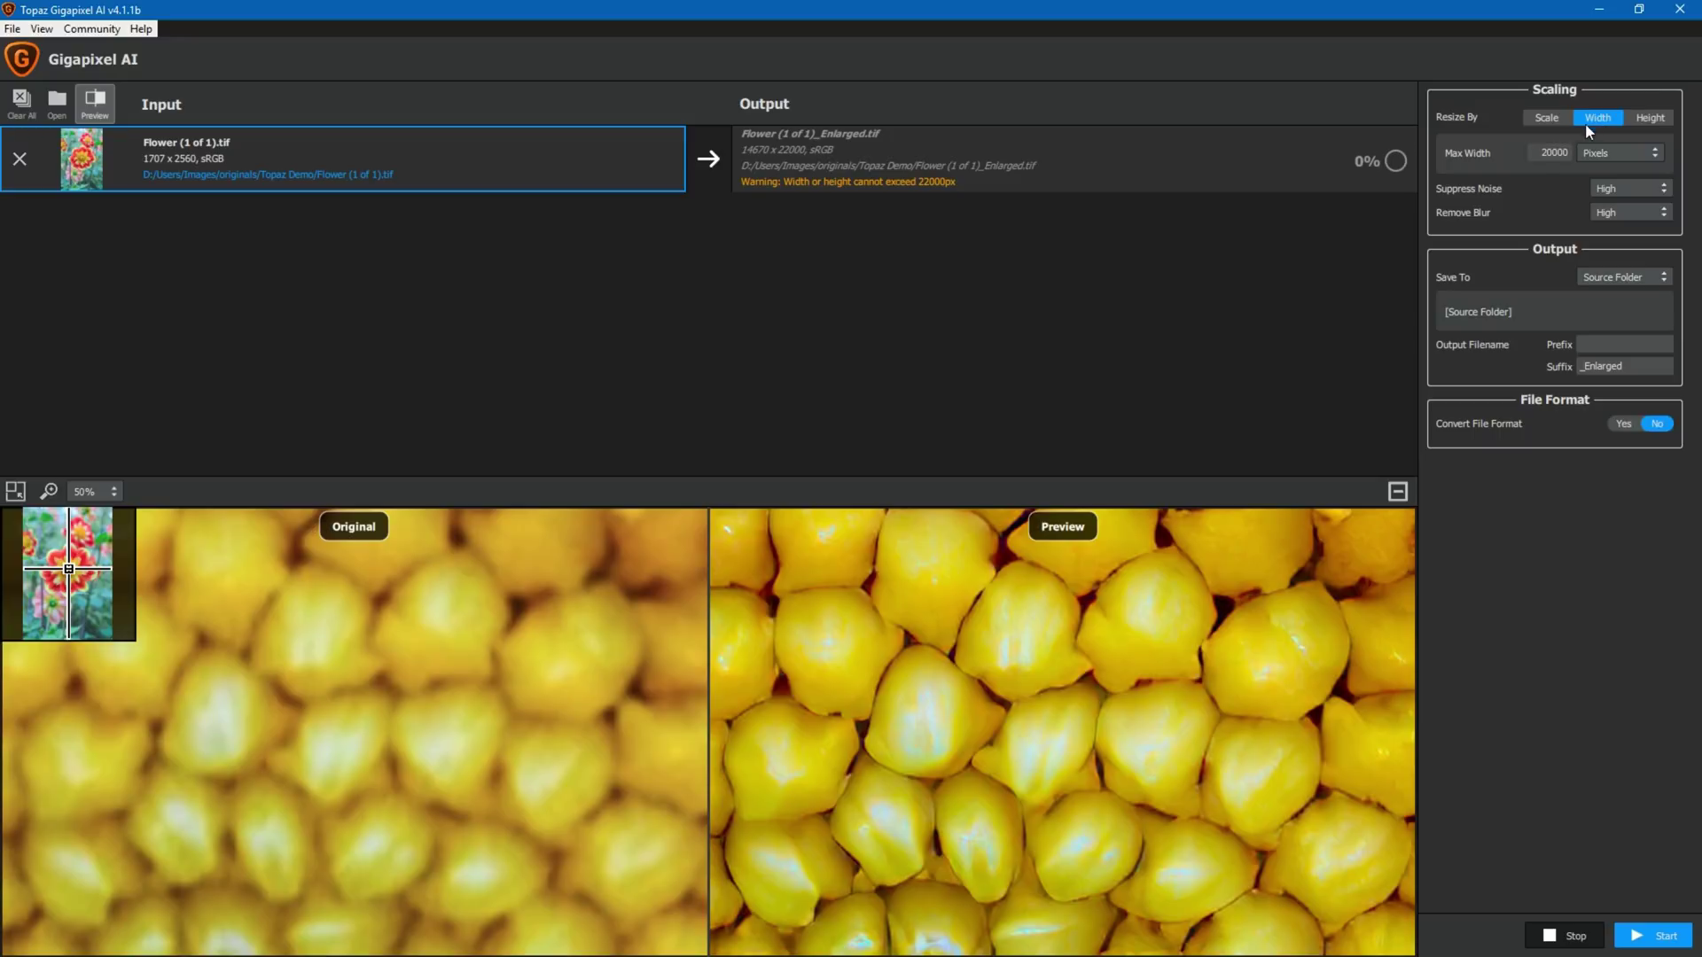
double_click(1537, 152)
text(30000)
click(1533, 154)
double_click(1547, 153)
key(BackSpace)
key(Return)
text(19000)
key(Return)
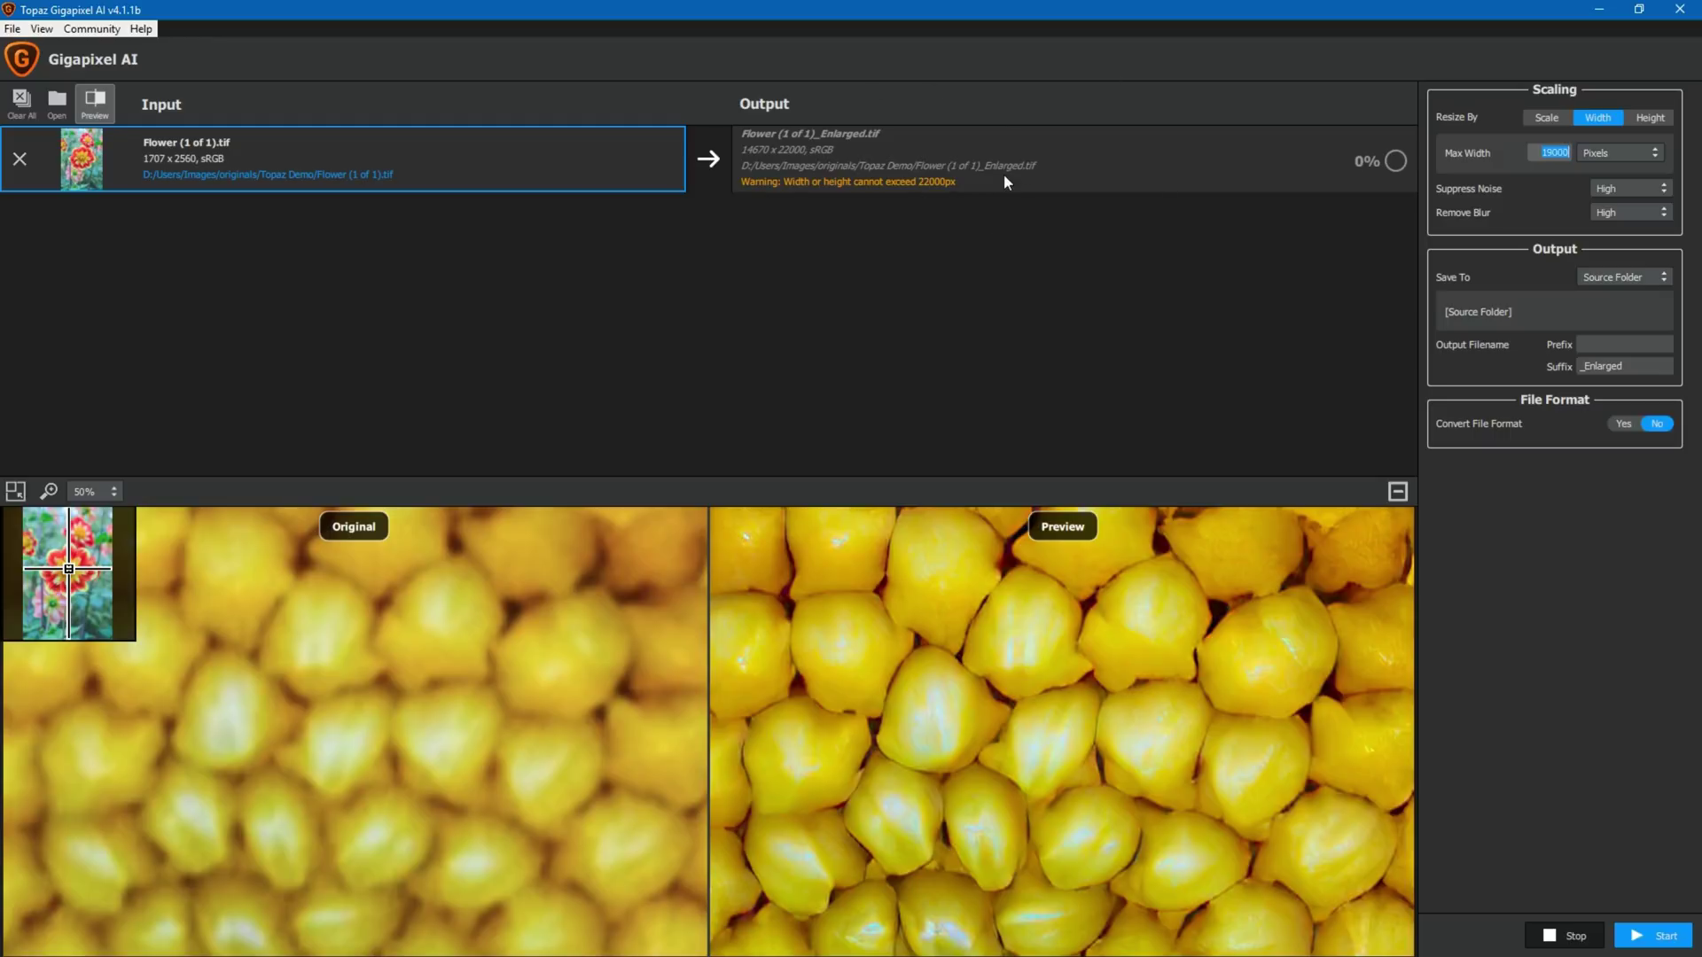
click(1651, 118)
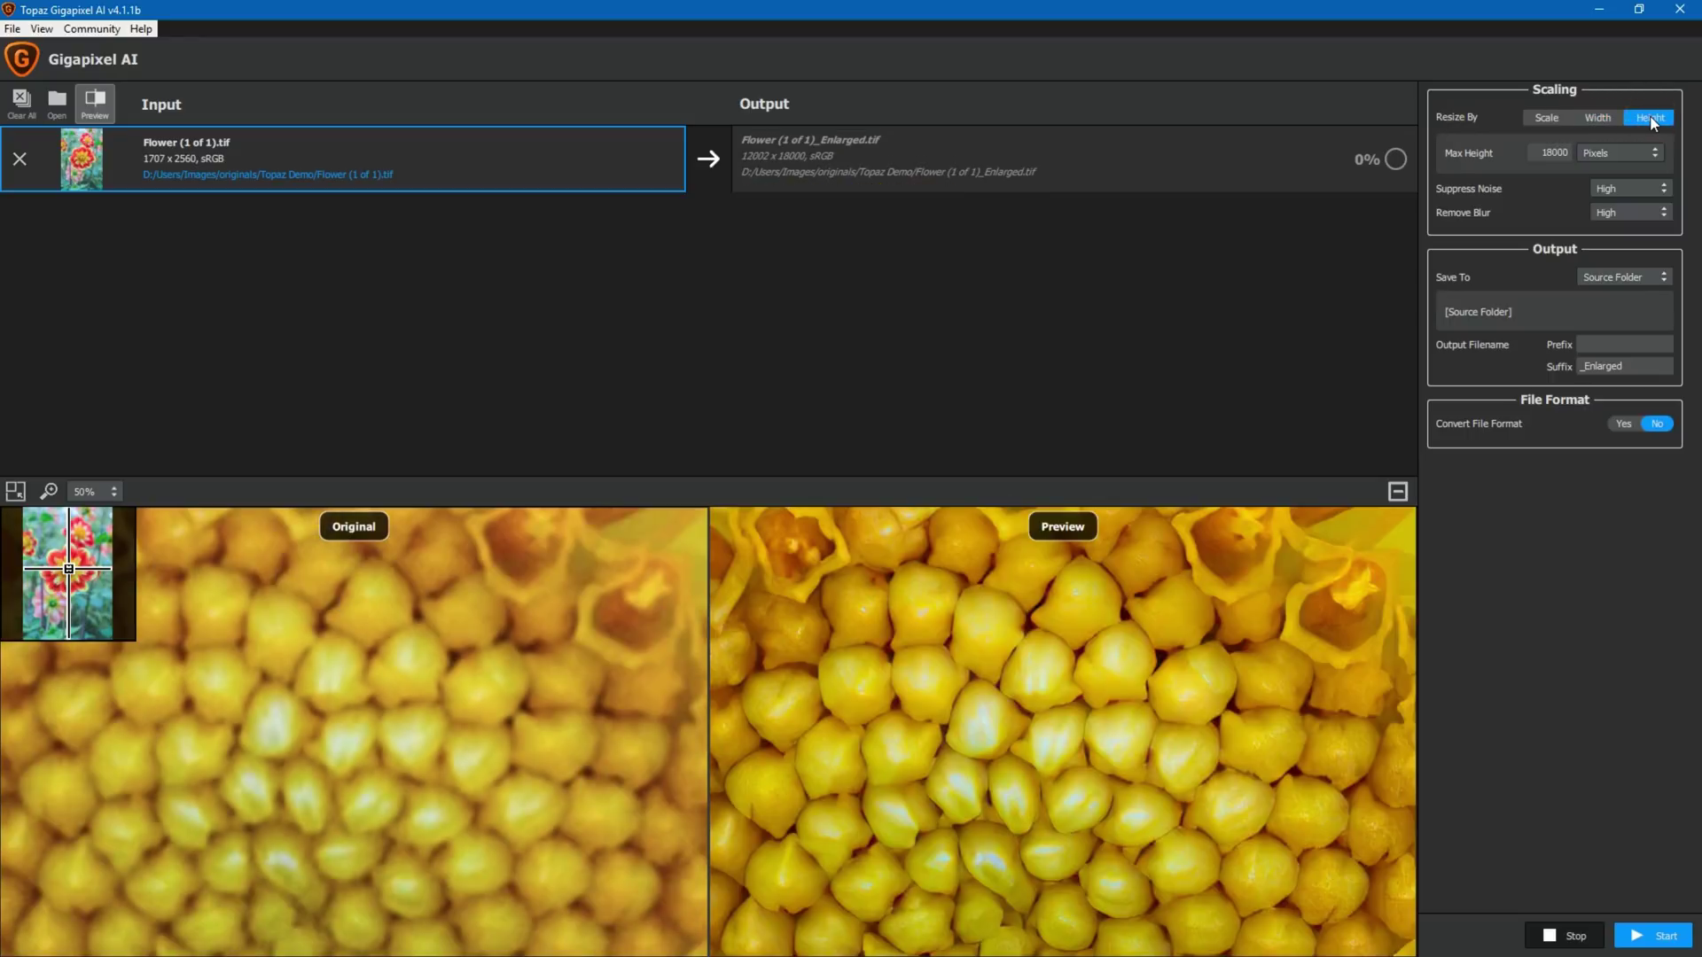
click(1546, 117)
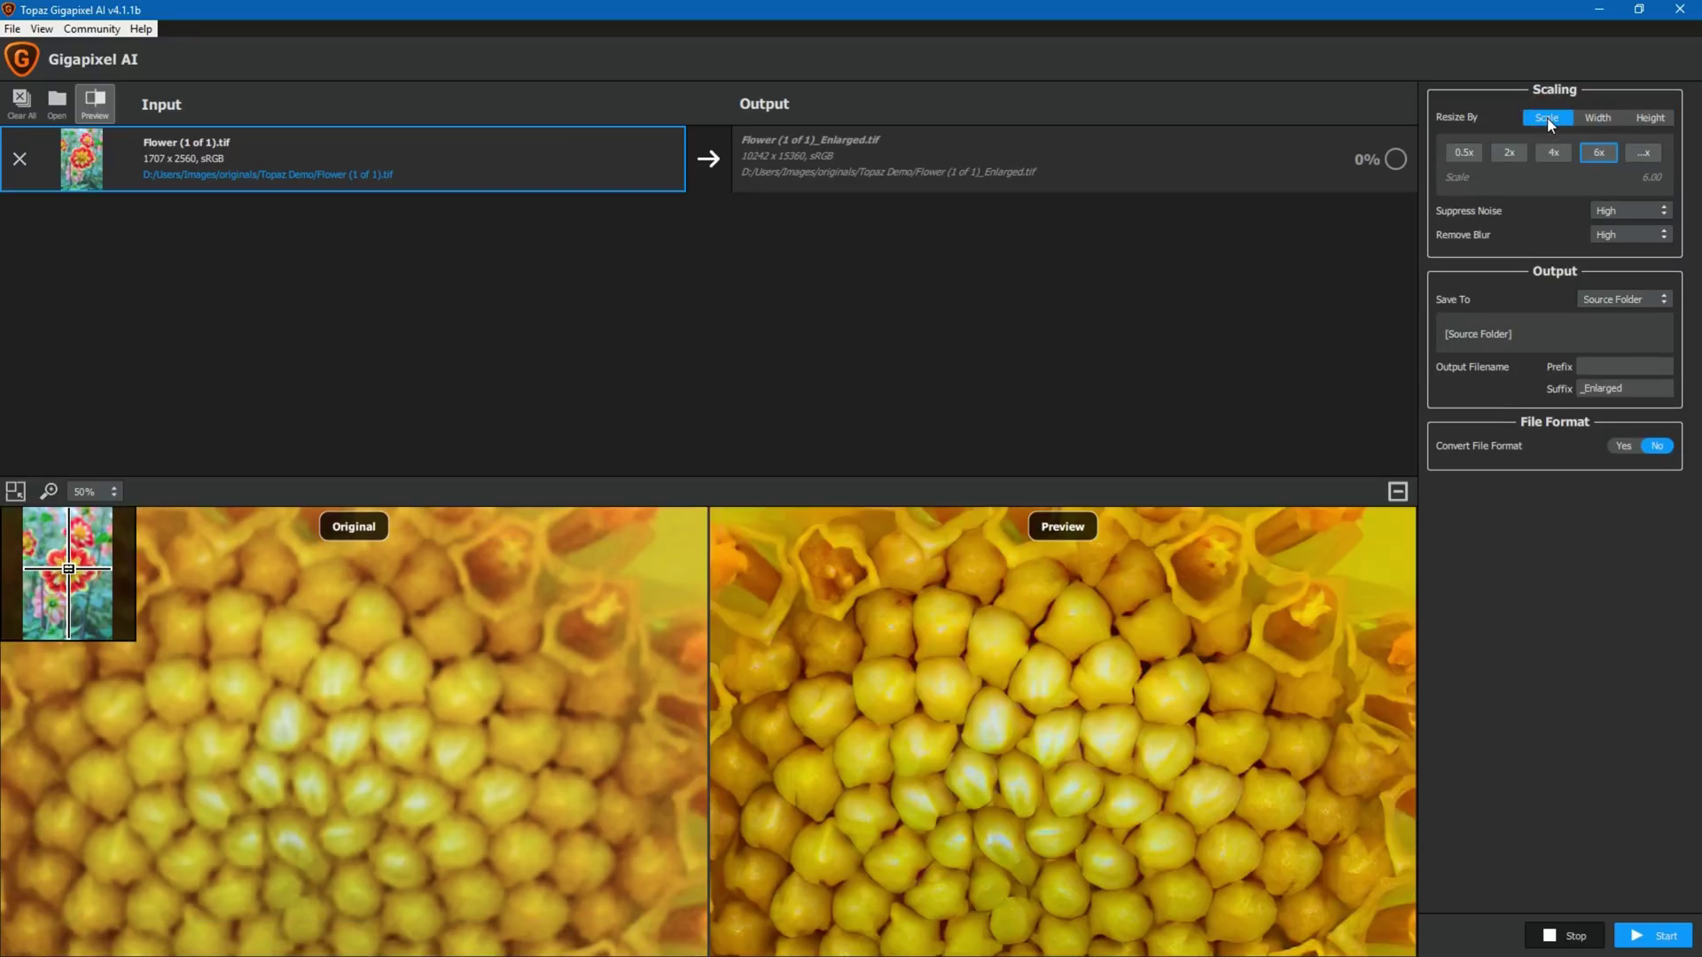
click(1465, 155)
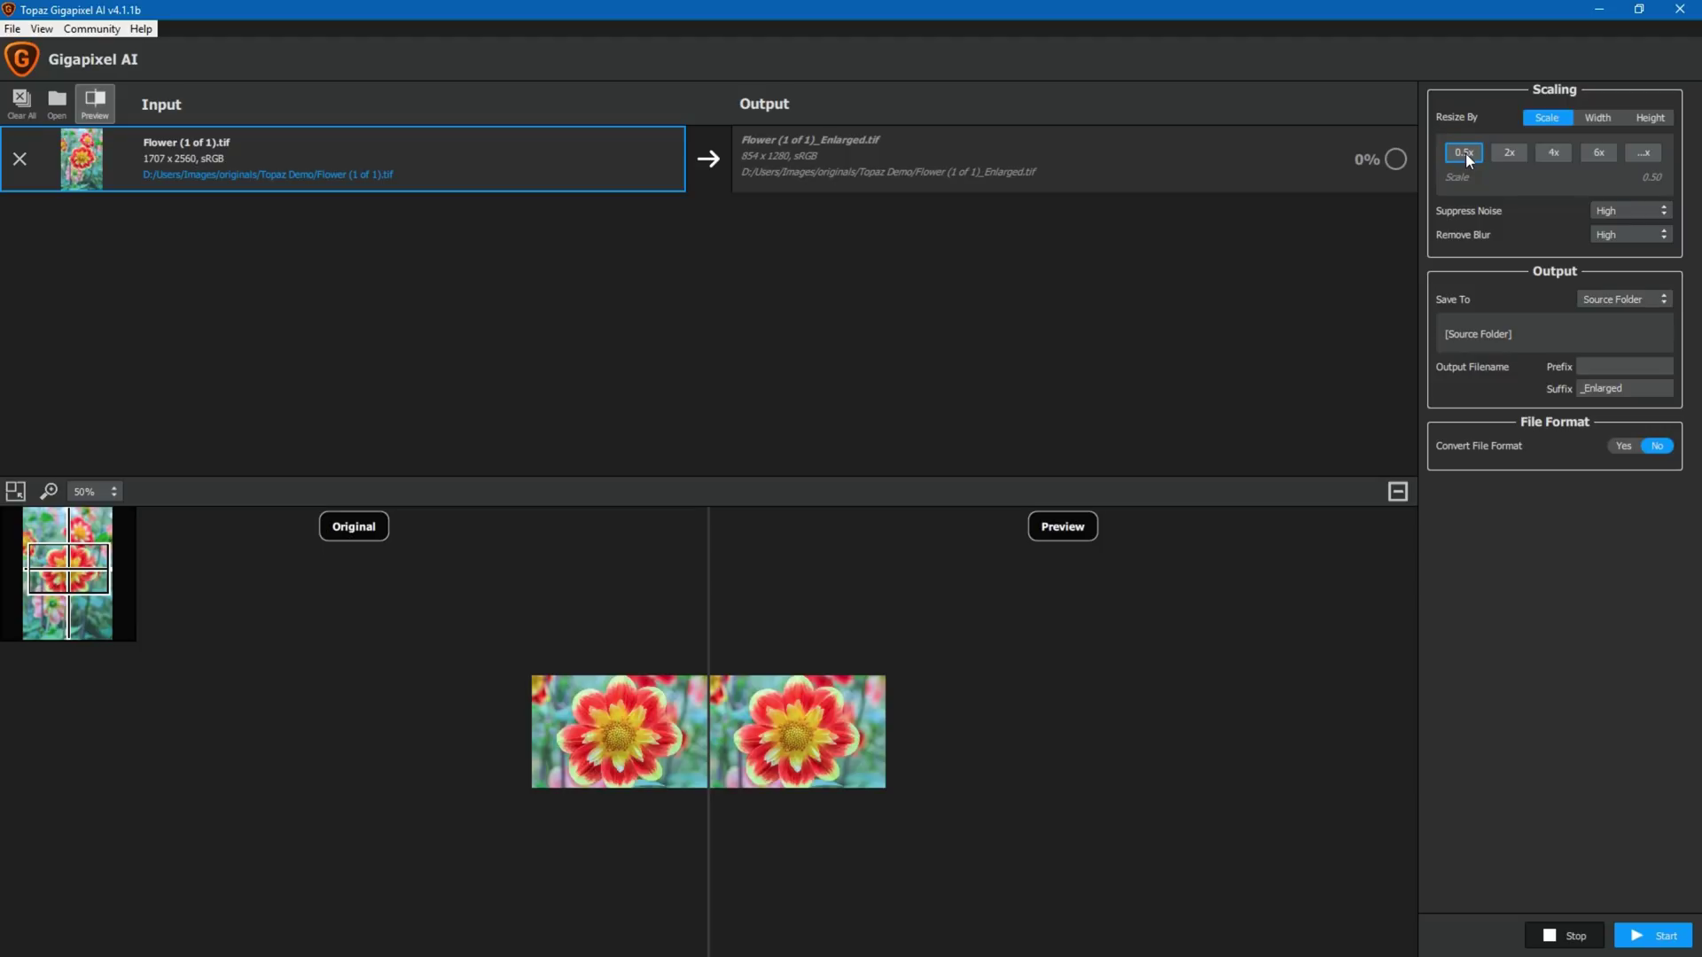
click(1510, 154)
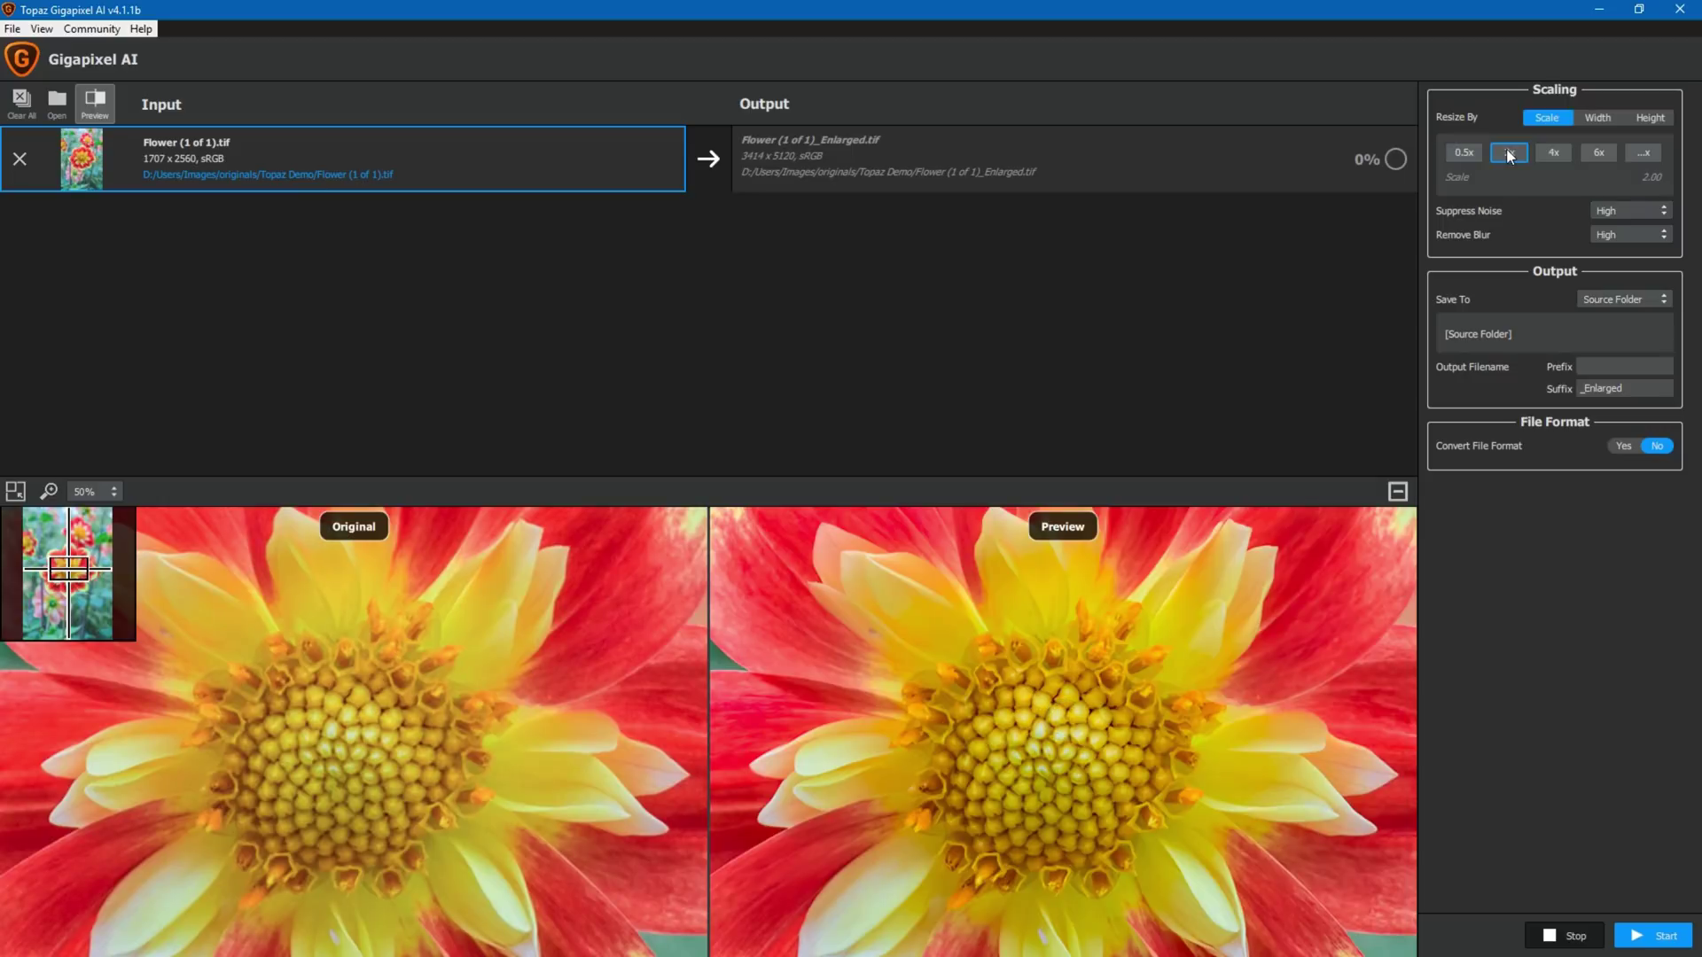
click(1553, 154)
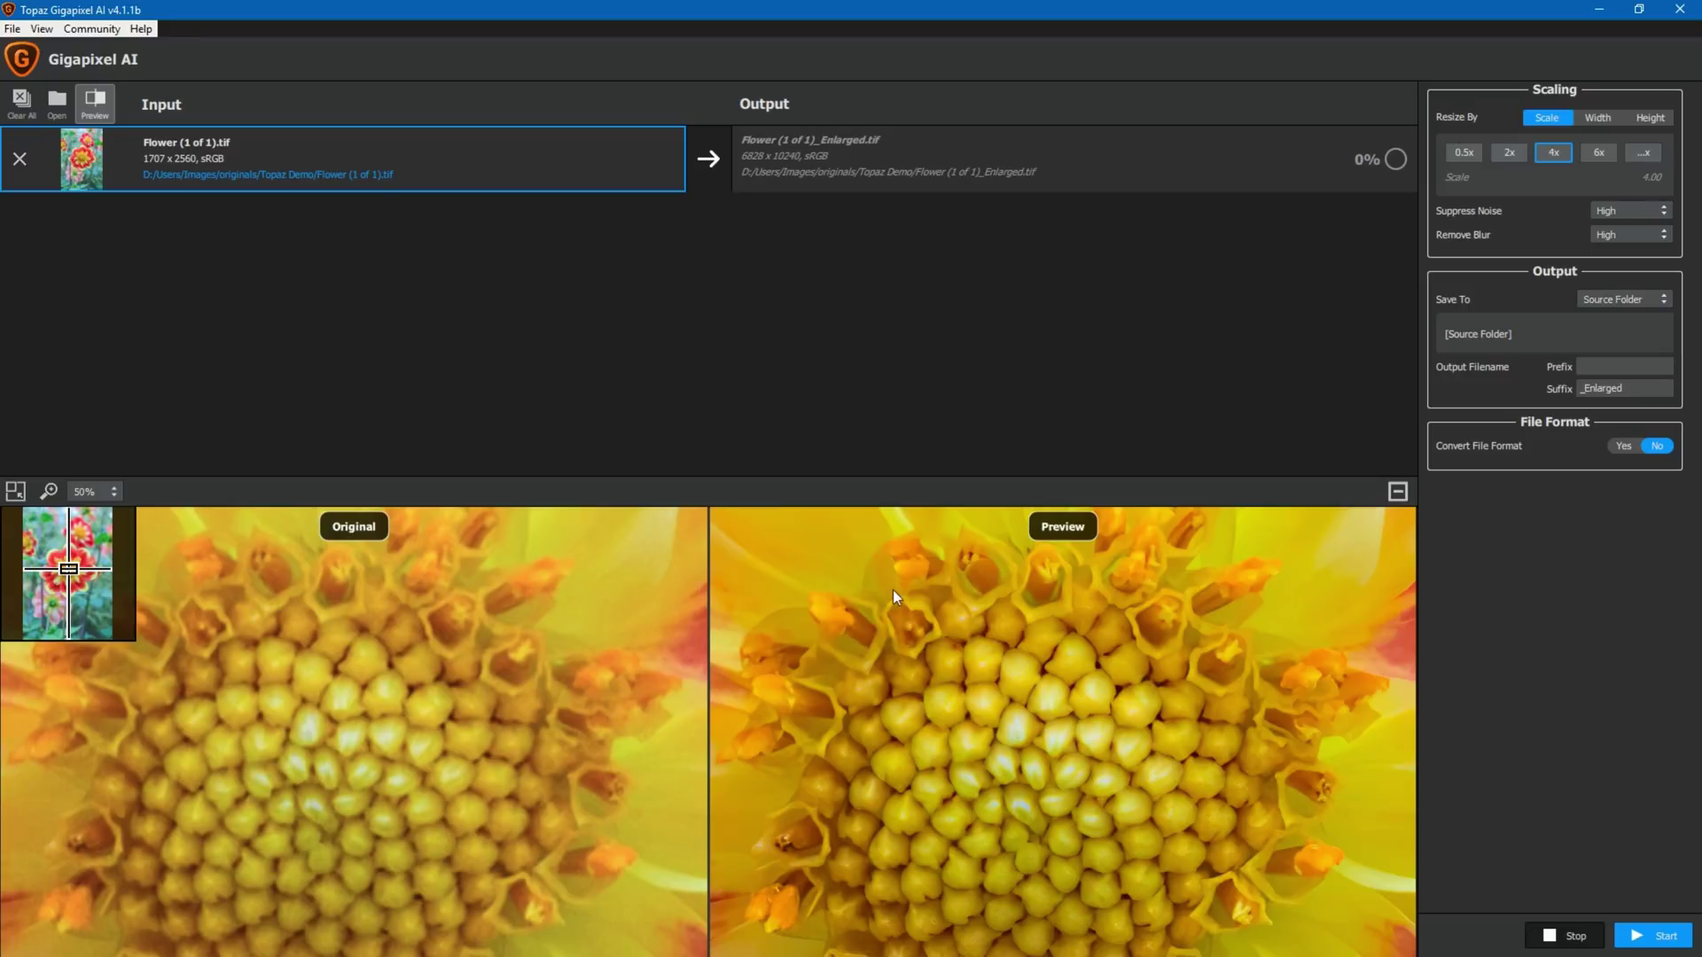
click(1599, 152)
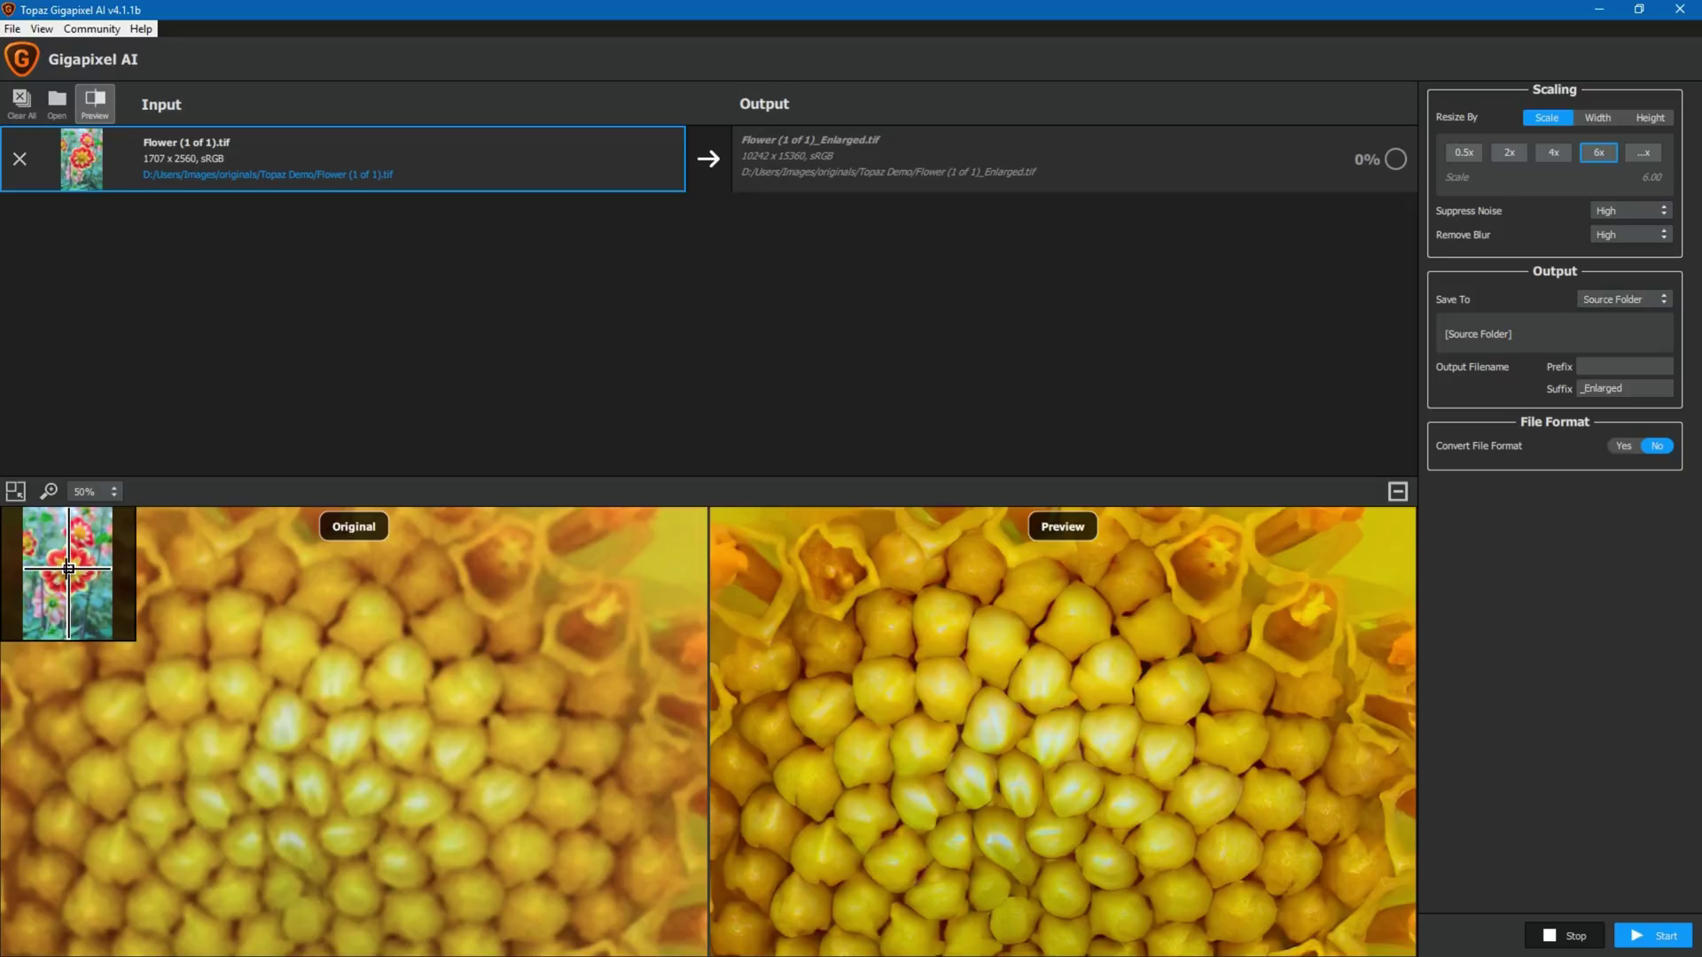
click(69, 569)
drag(70, 569, 71, 570)
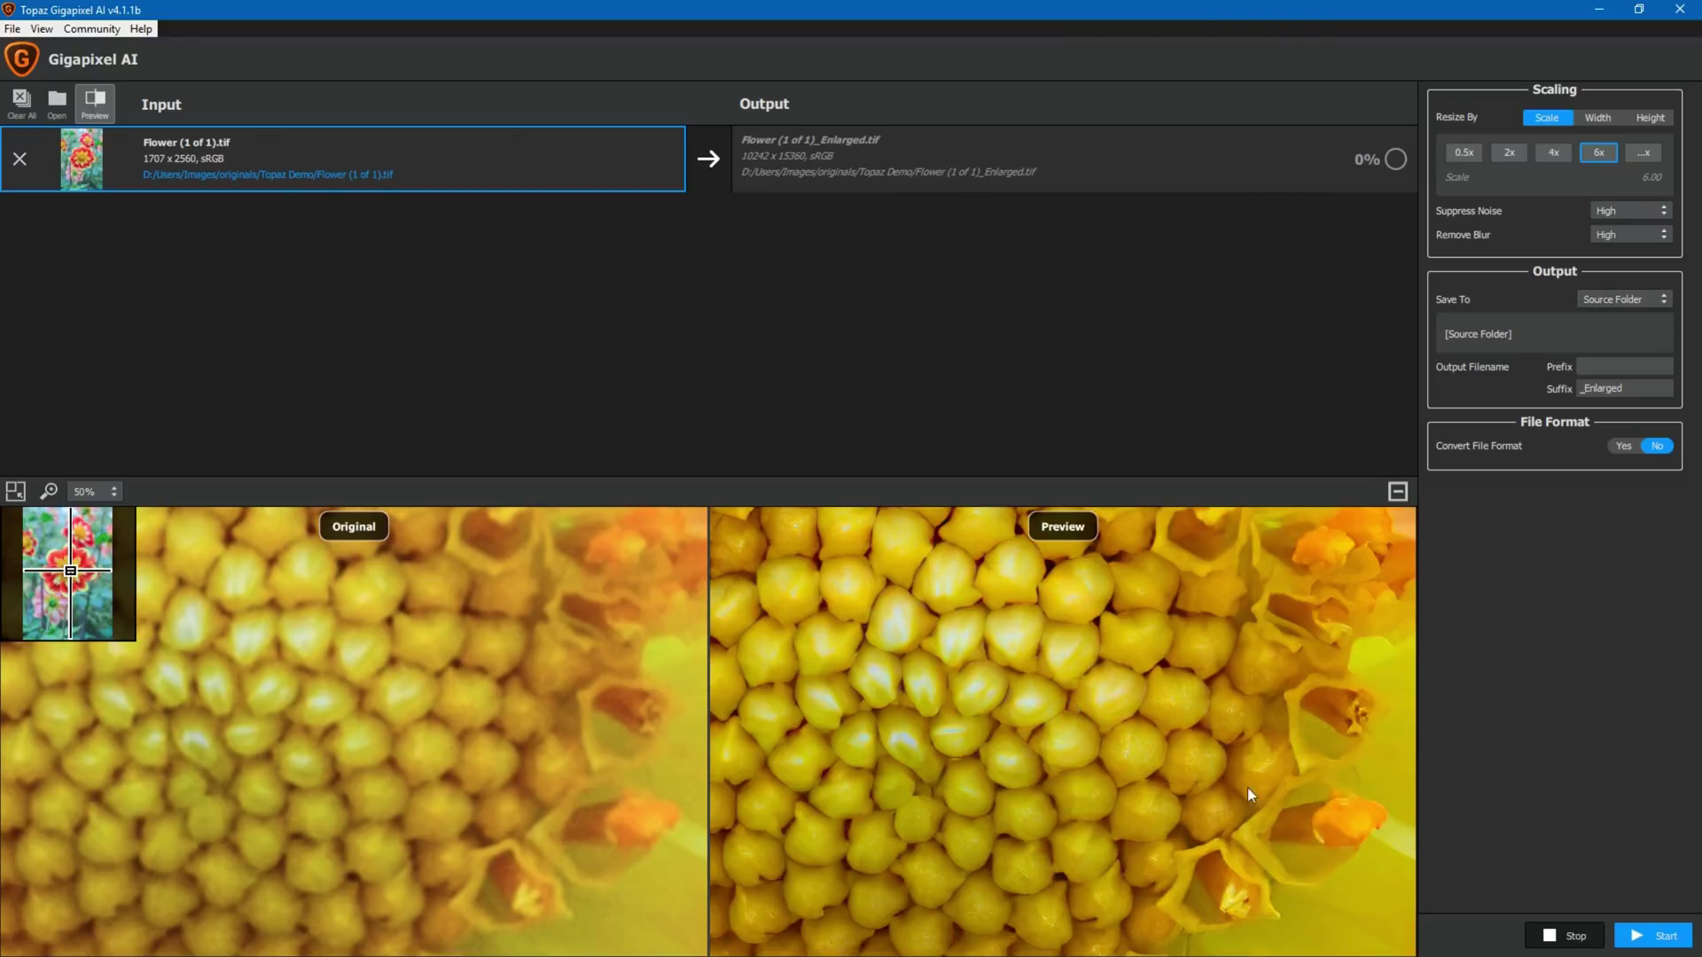
click(1633, 211)
click(1649, 215)
click(1612, 211)
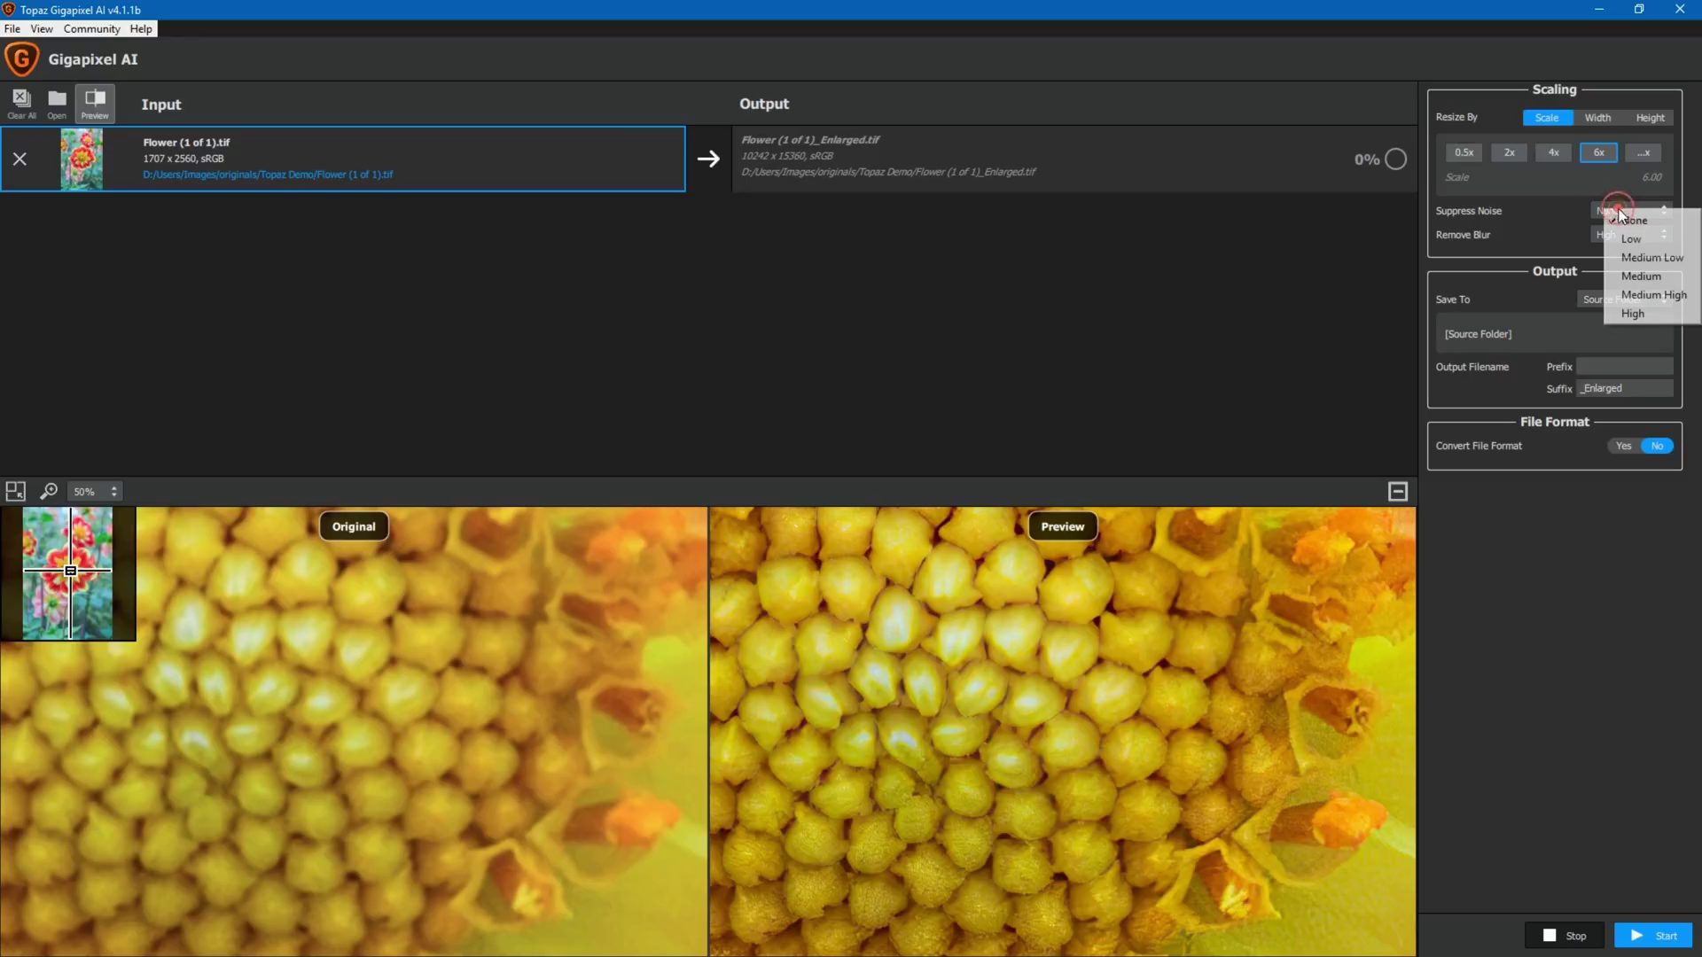
click(1644, 315)
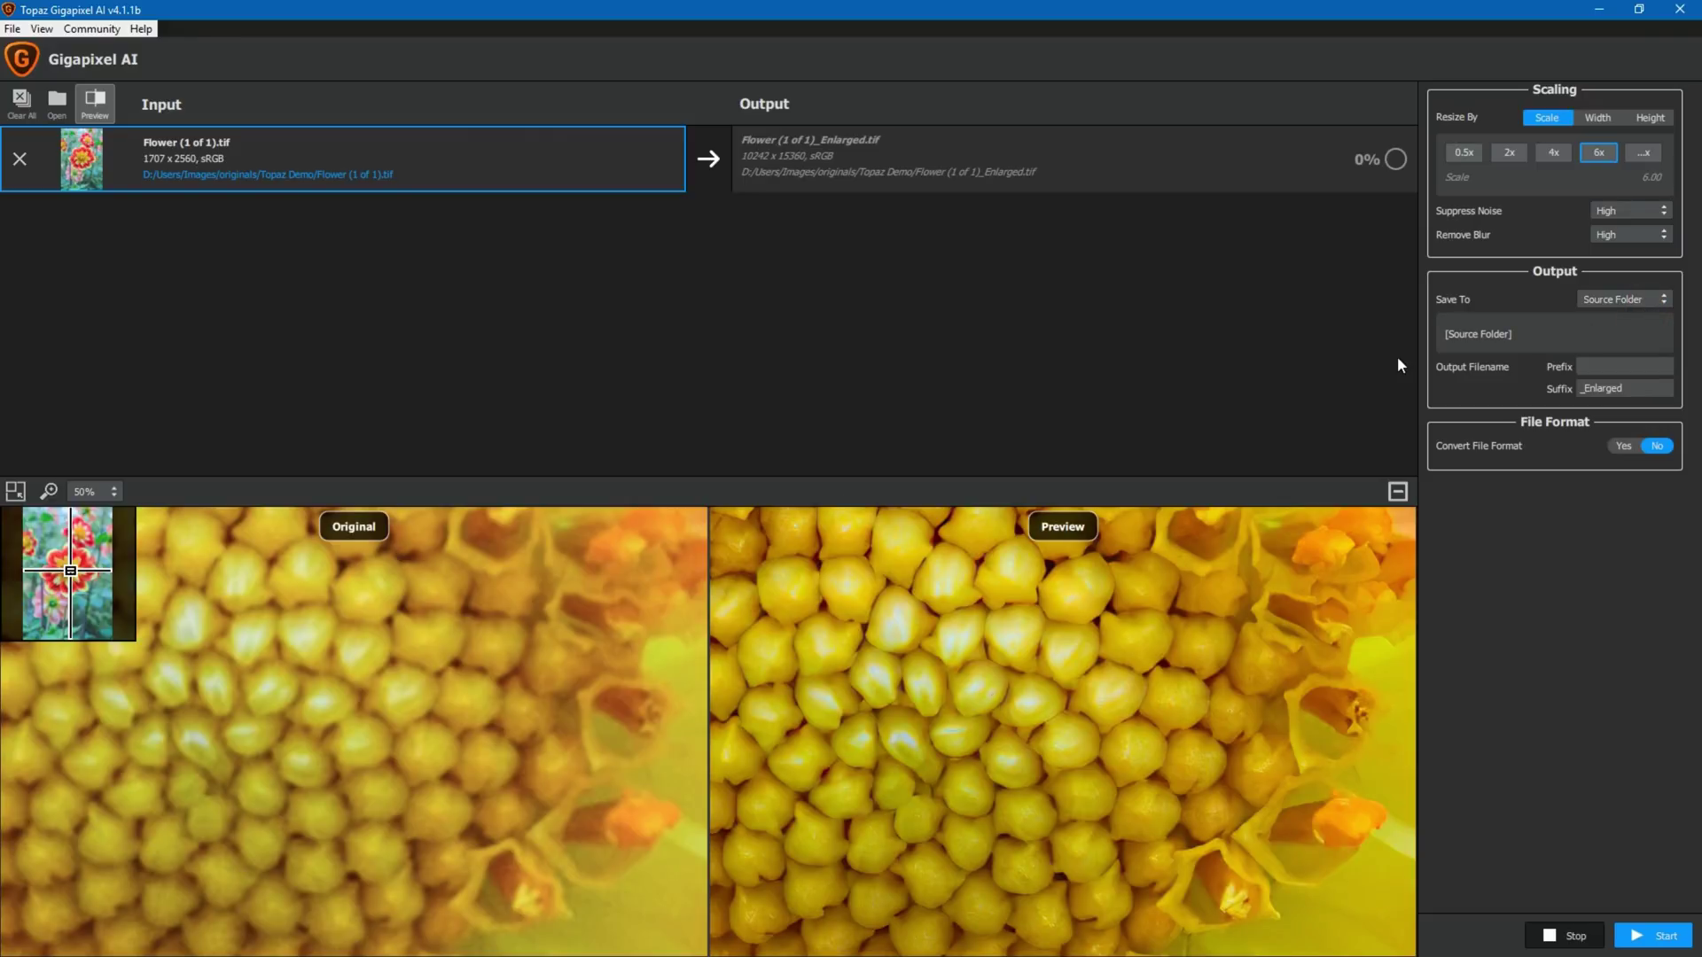
click(1627, 234)
click(1633, 238)
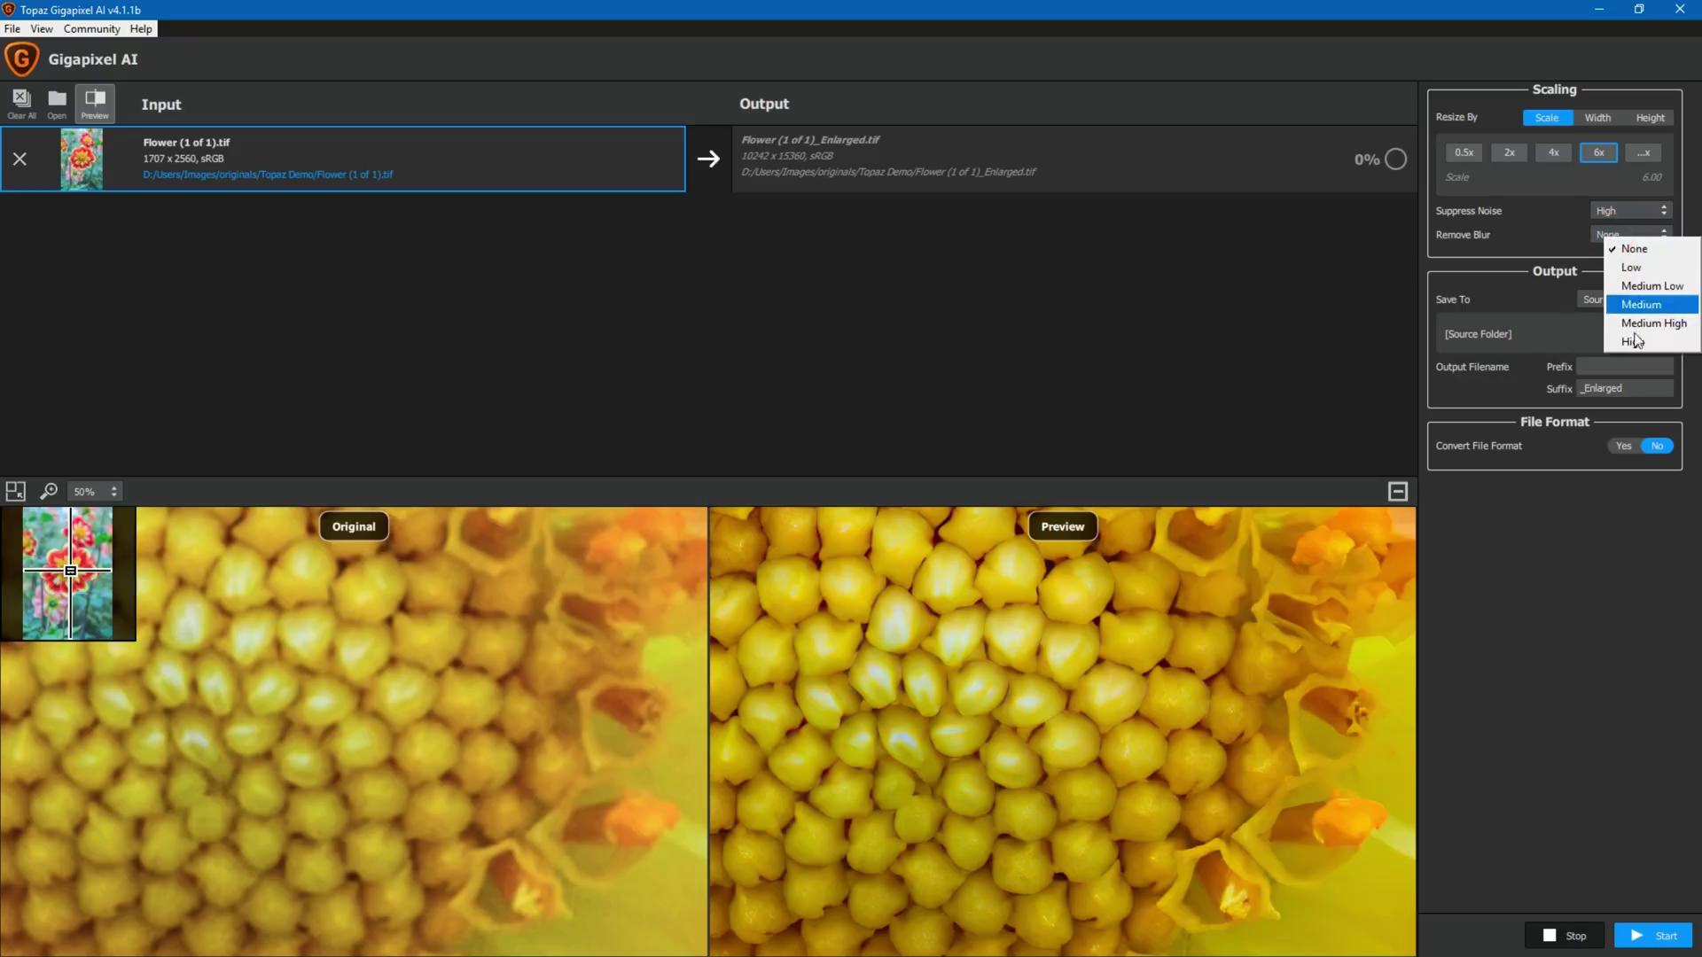
click(1633, 341)
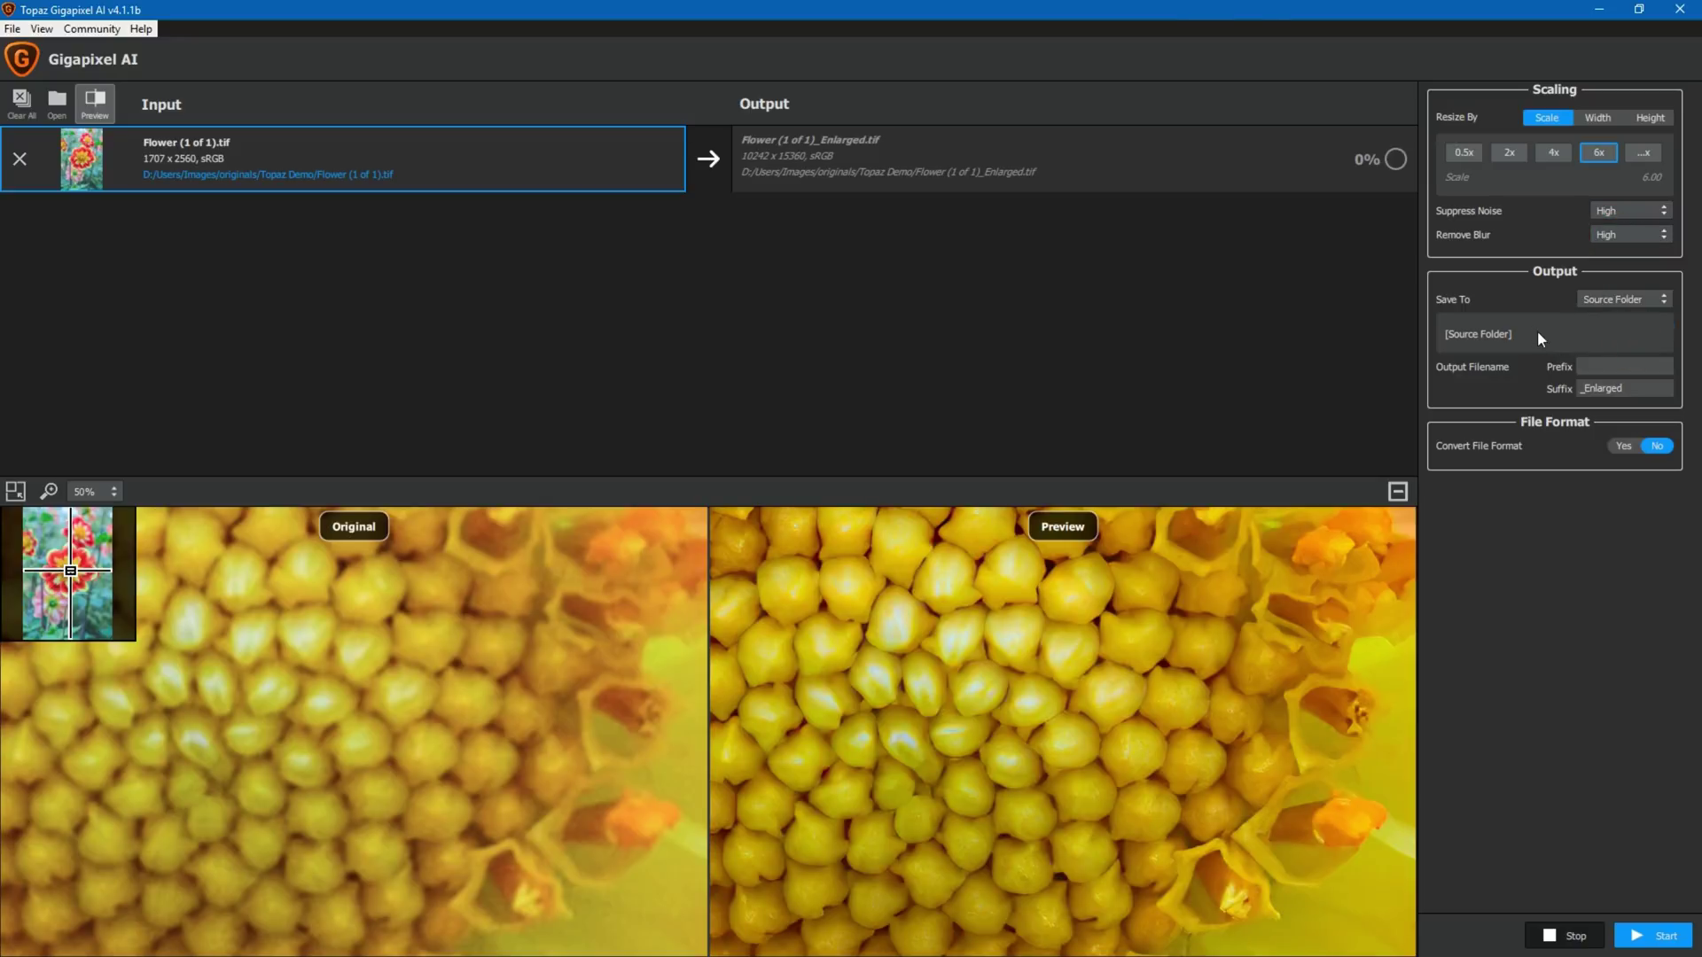
click(1632, 300)
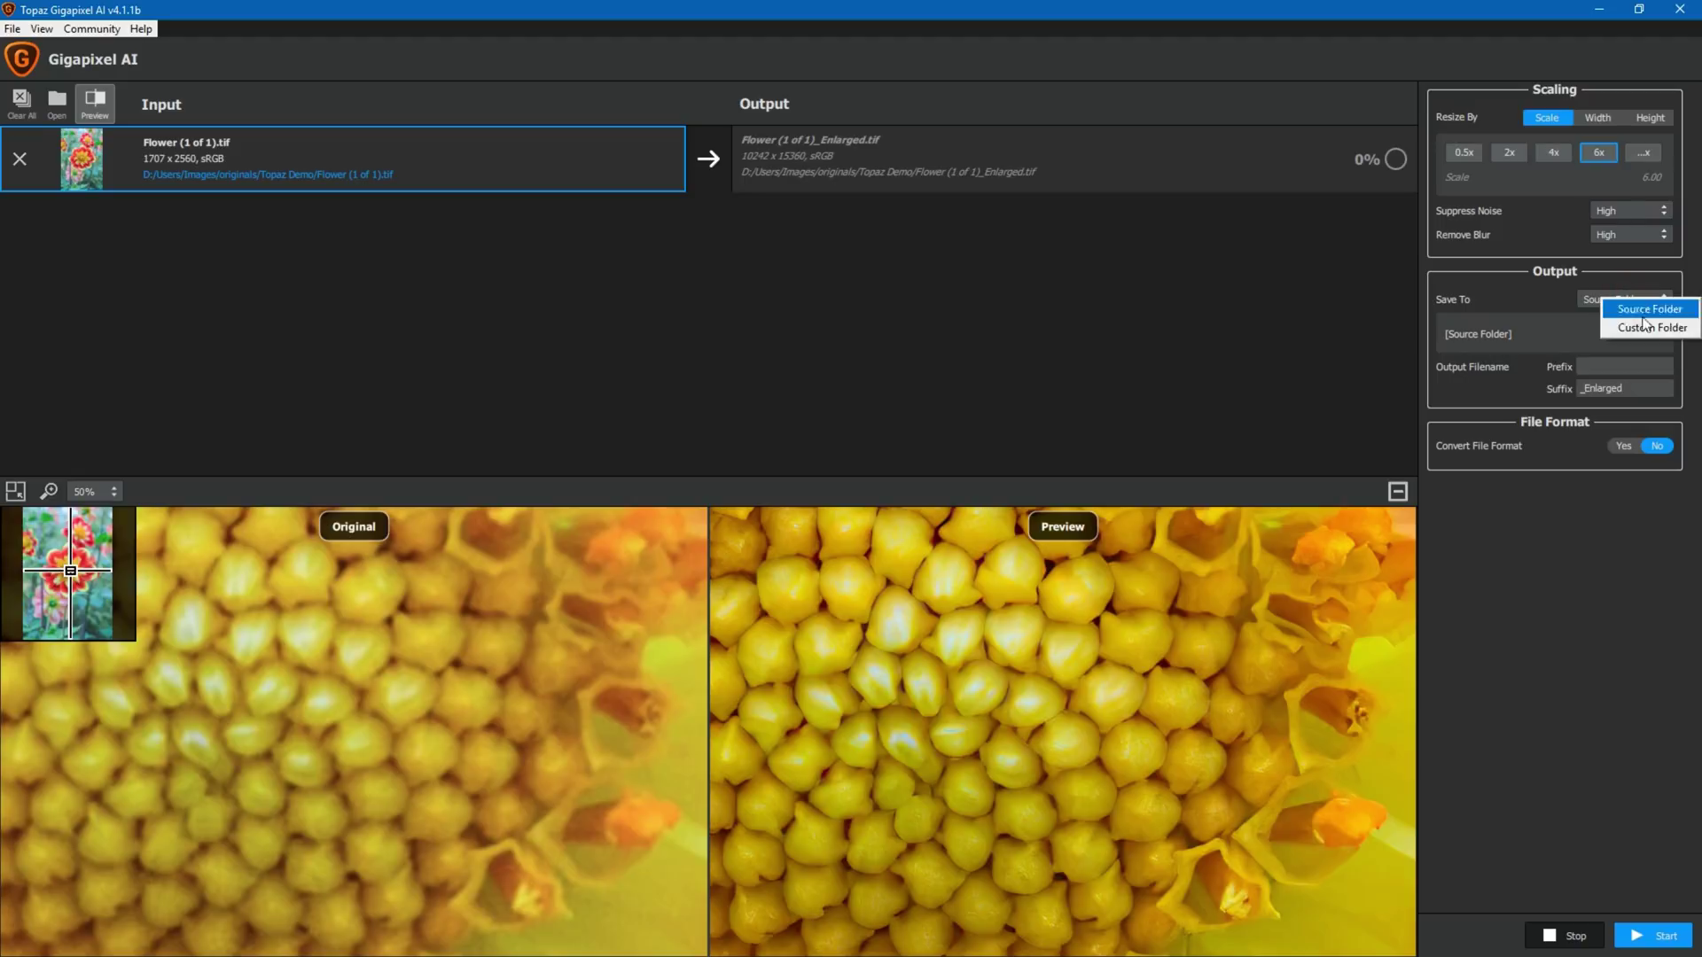
click(1488, 296)
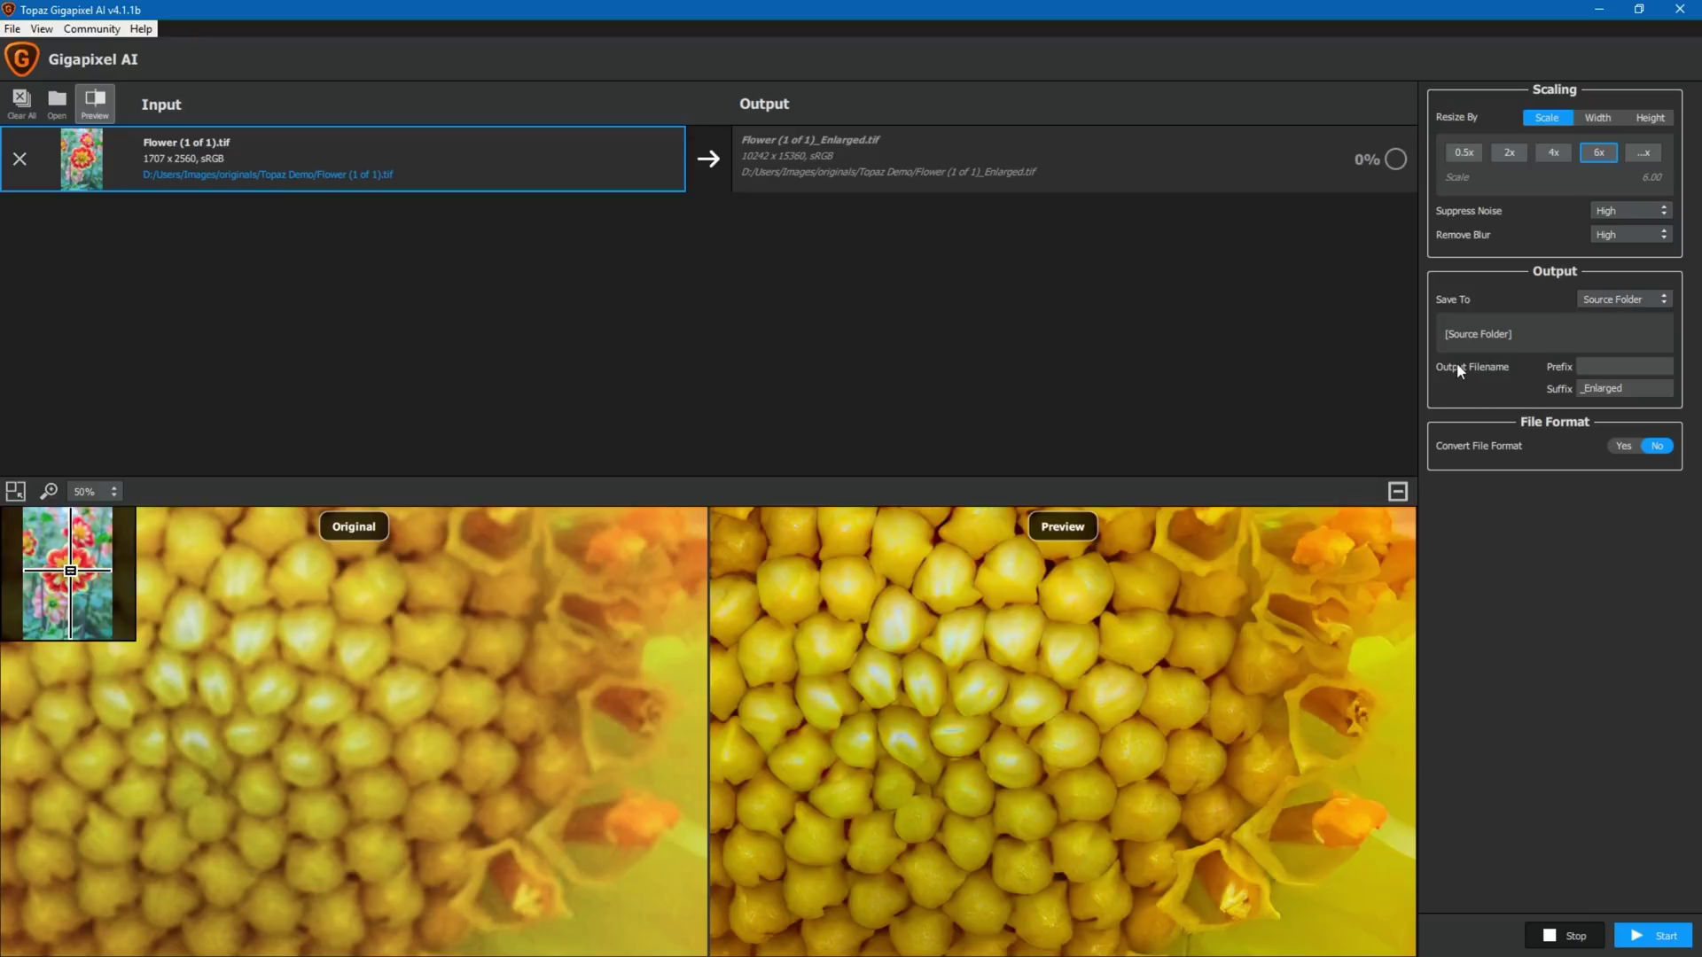
click(1614, 365)
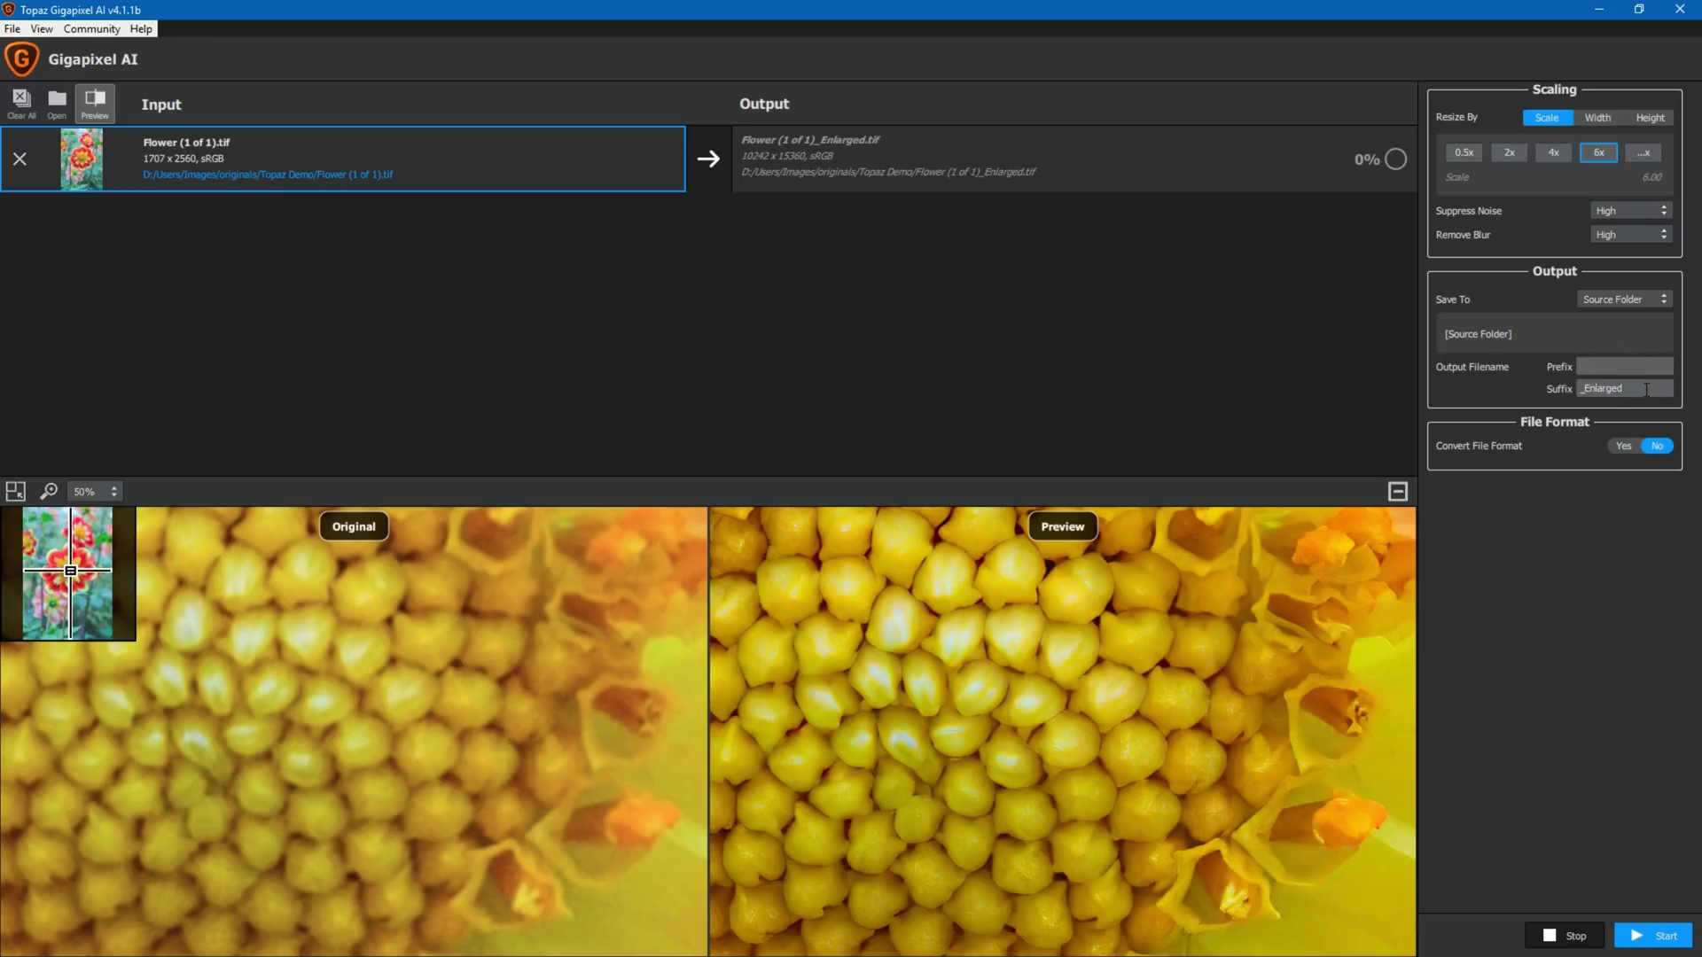
click(1644, 389)
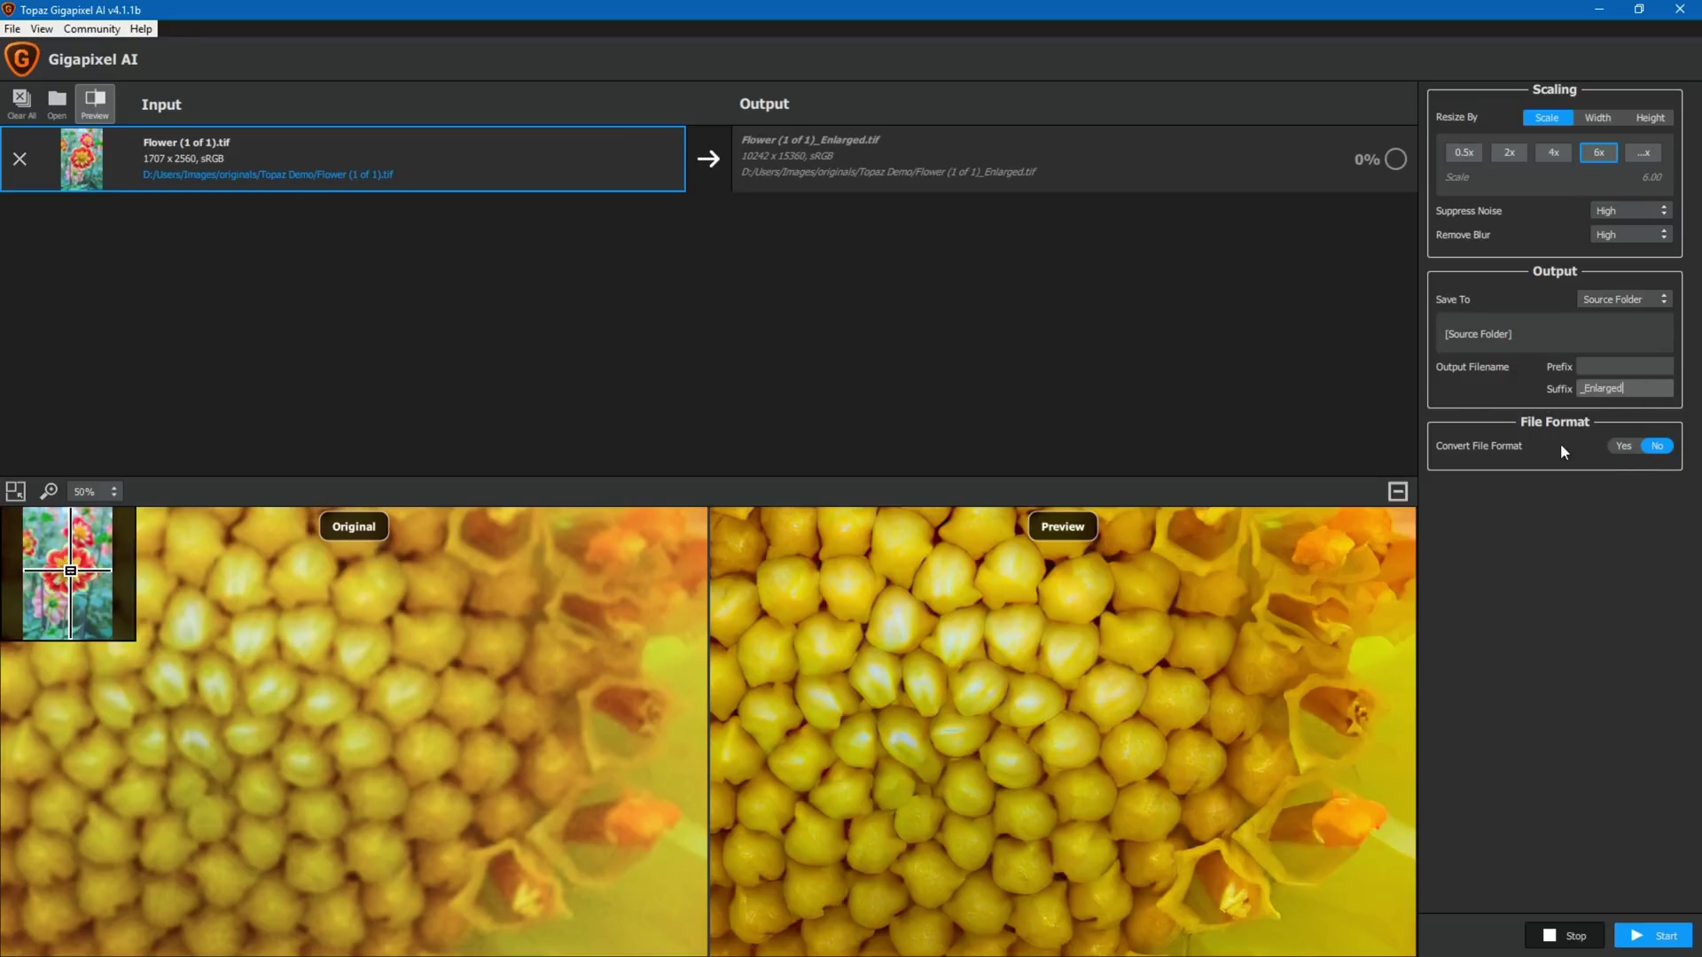
click(1623, 447)
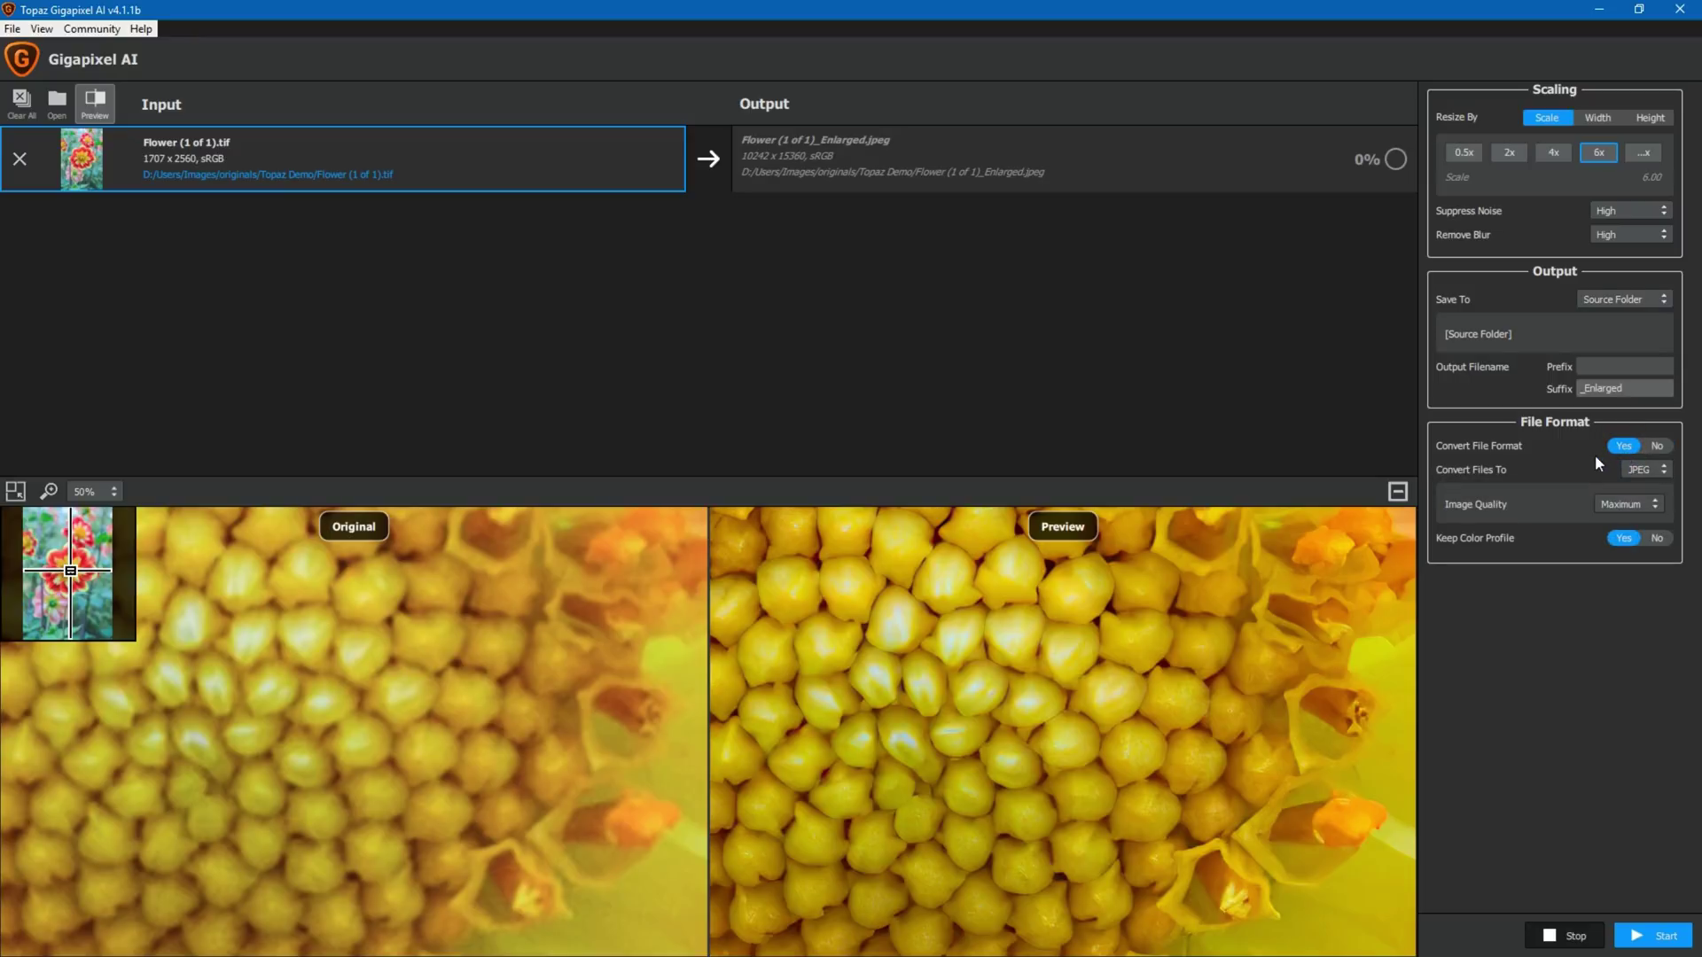
click(1647, 470)
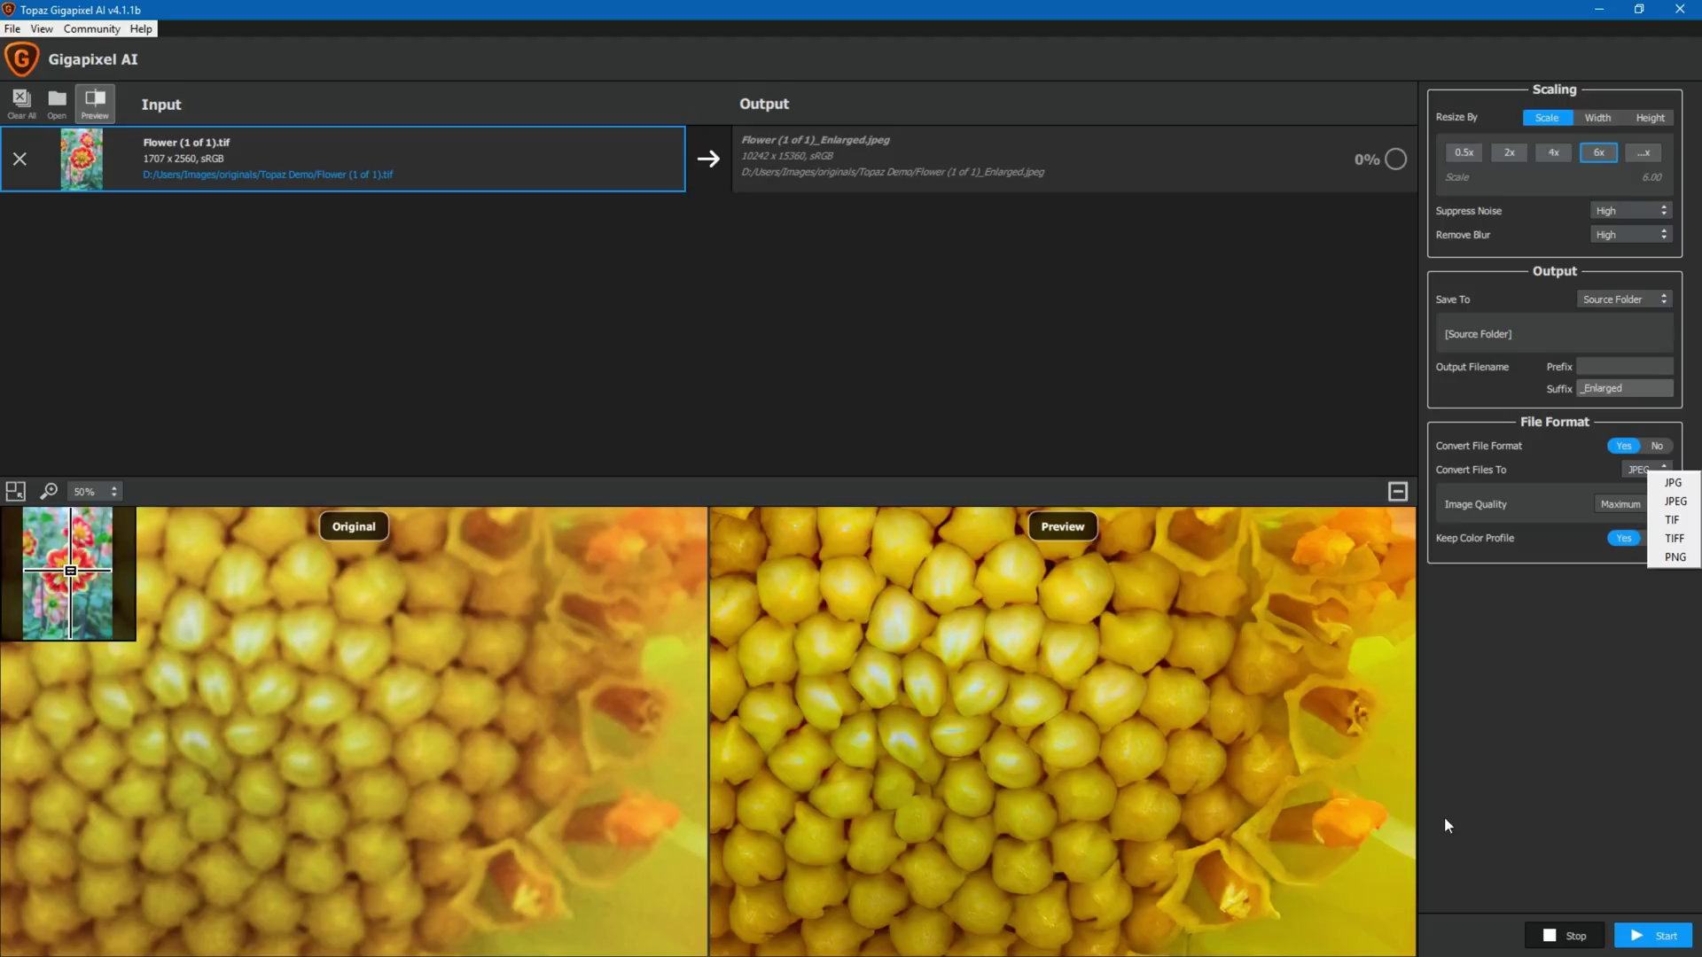
click(1497, 723)
click(1653, 446)
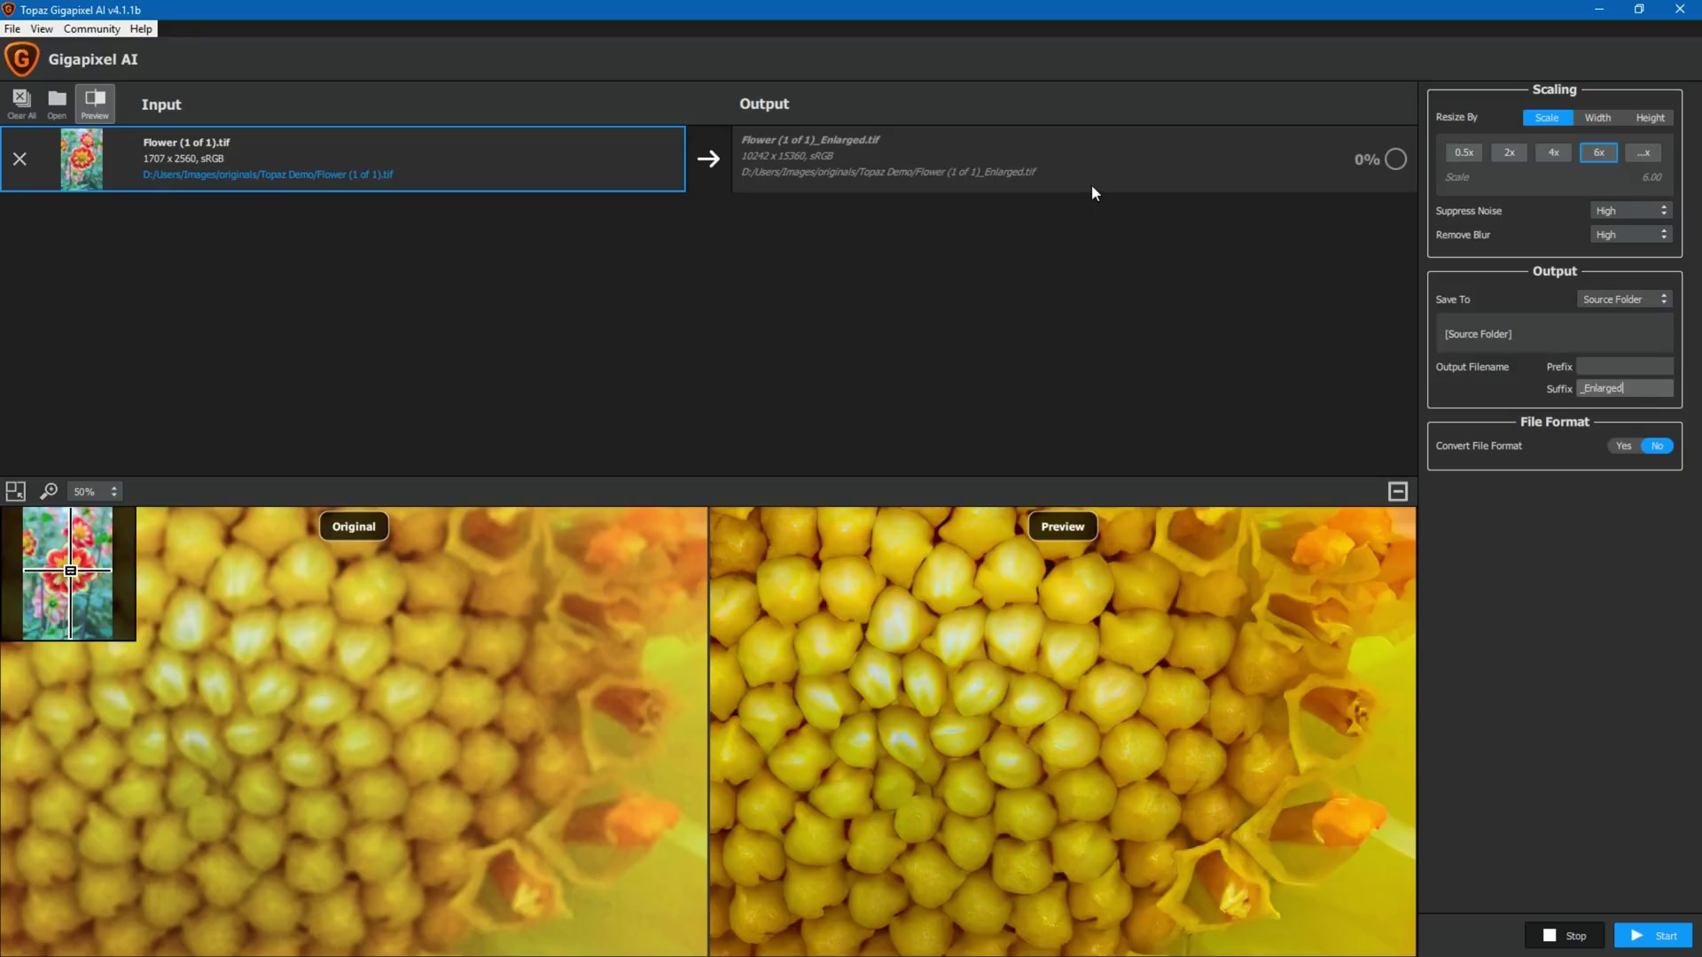
Run the 6x enlargement, producing Flower (1 of 1)_Enlarged.tif at 10242 x 15360.
click(1658, 937)
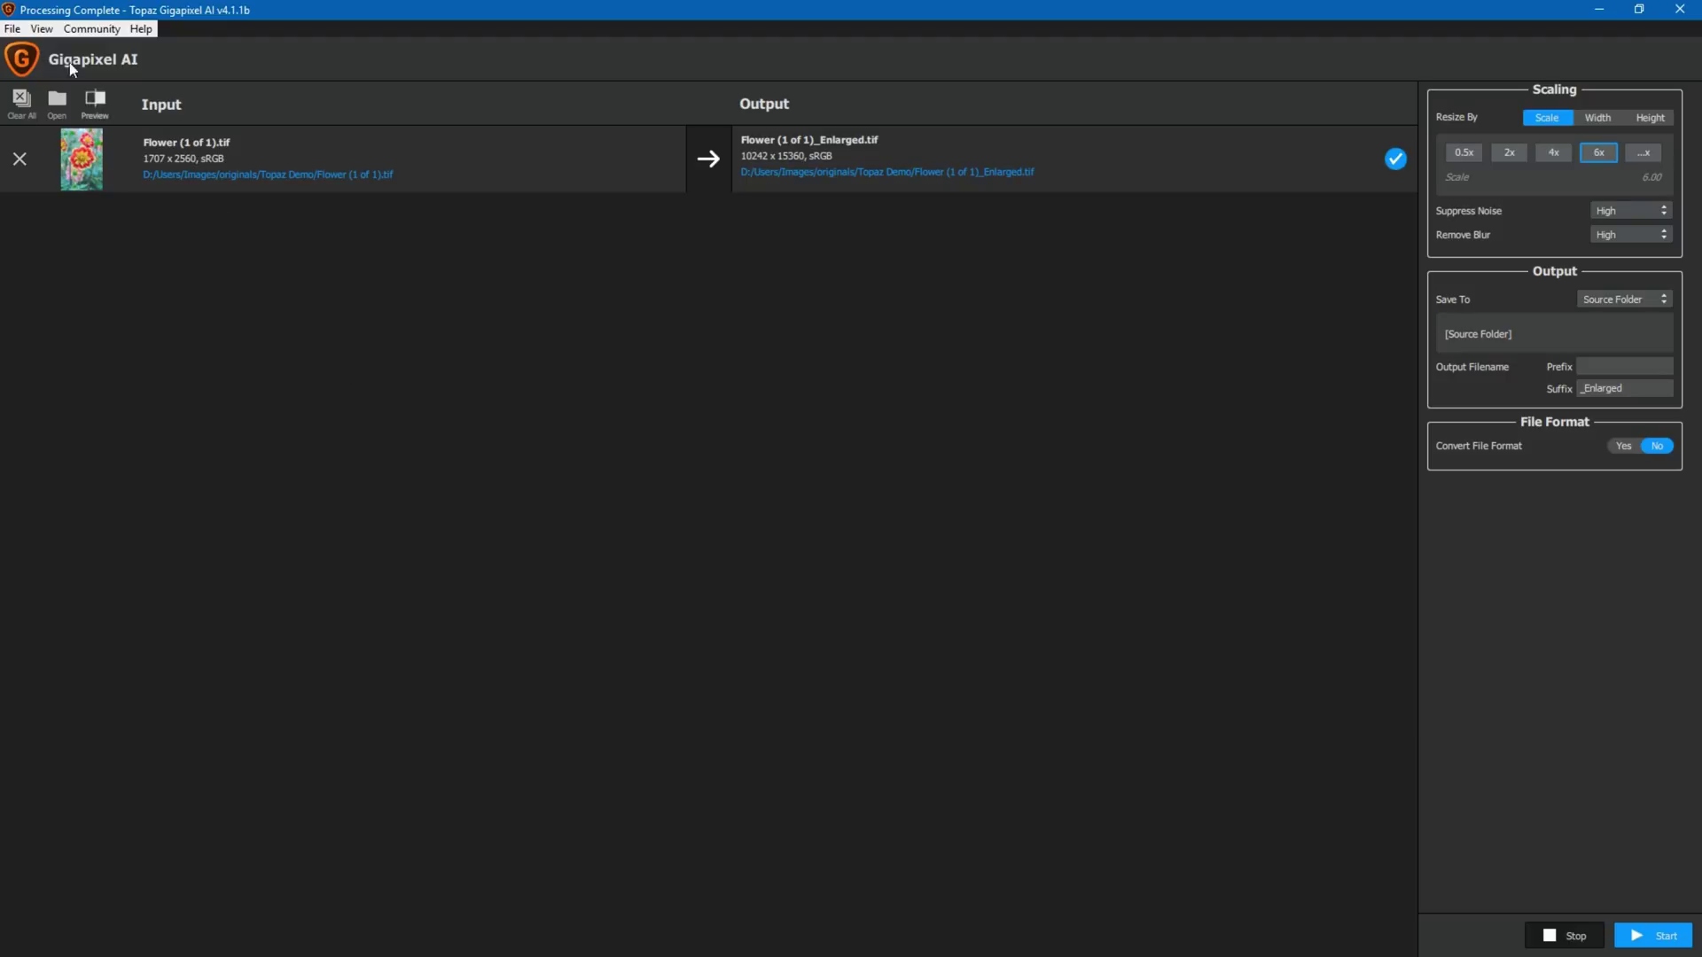
click(11, 30)
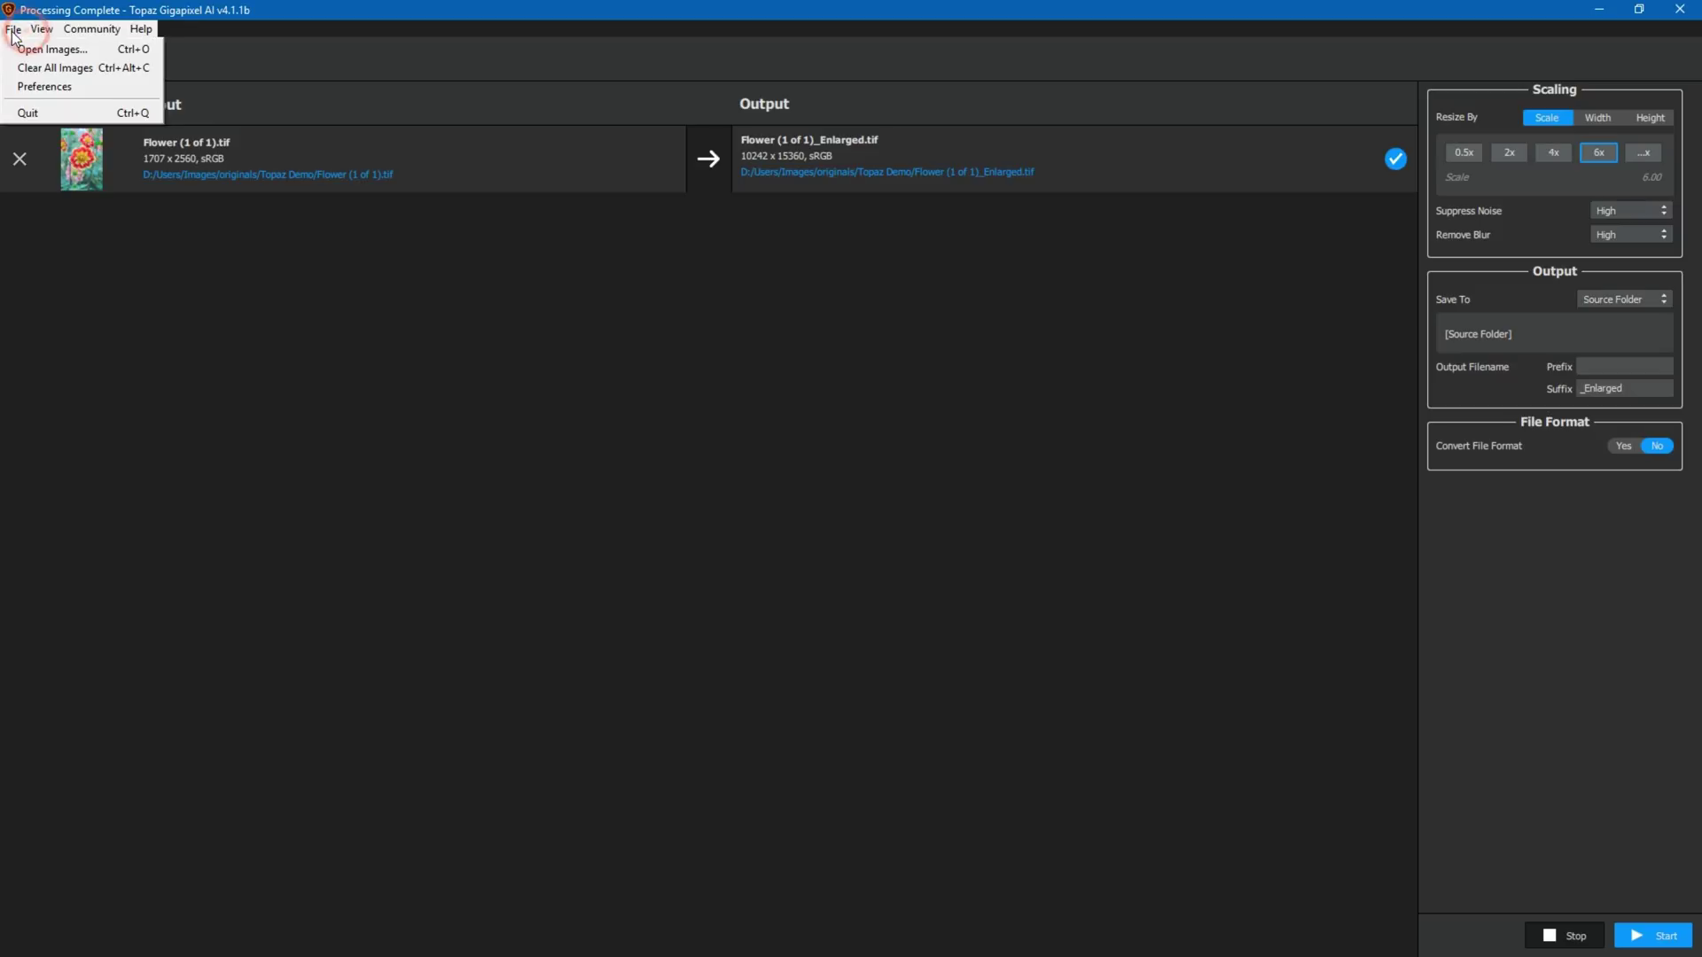
click(50, 86)
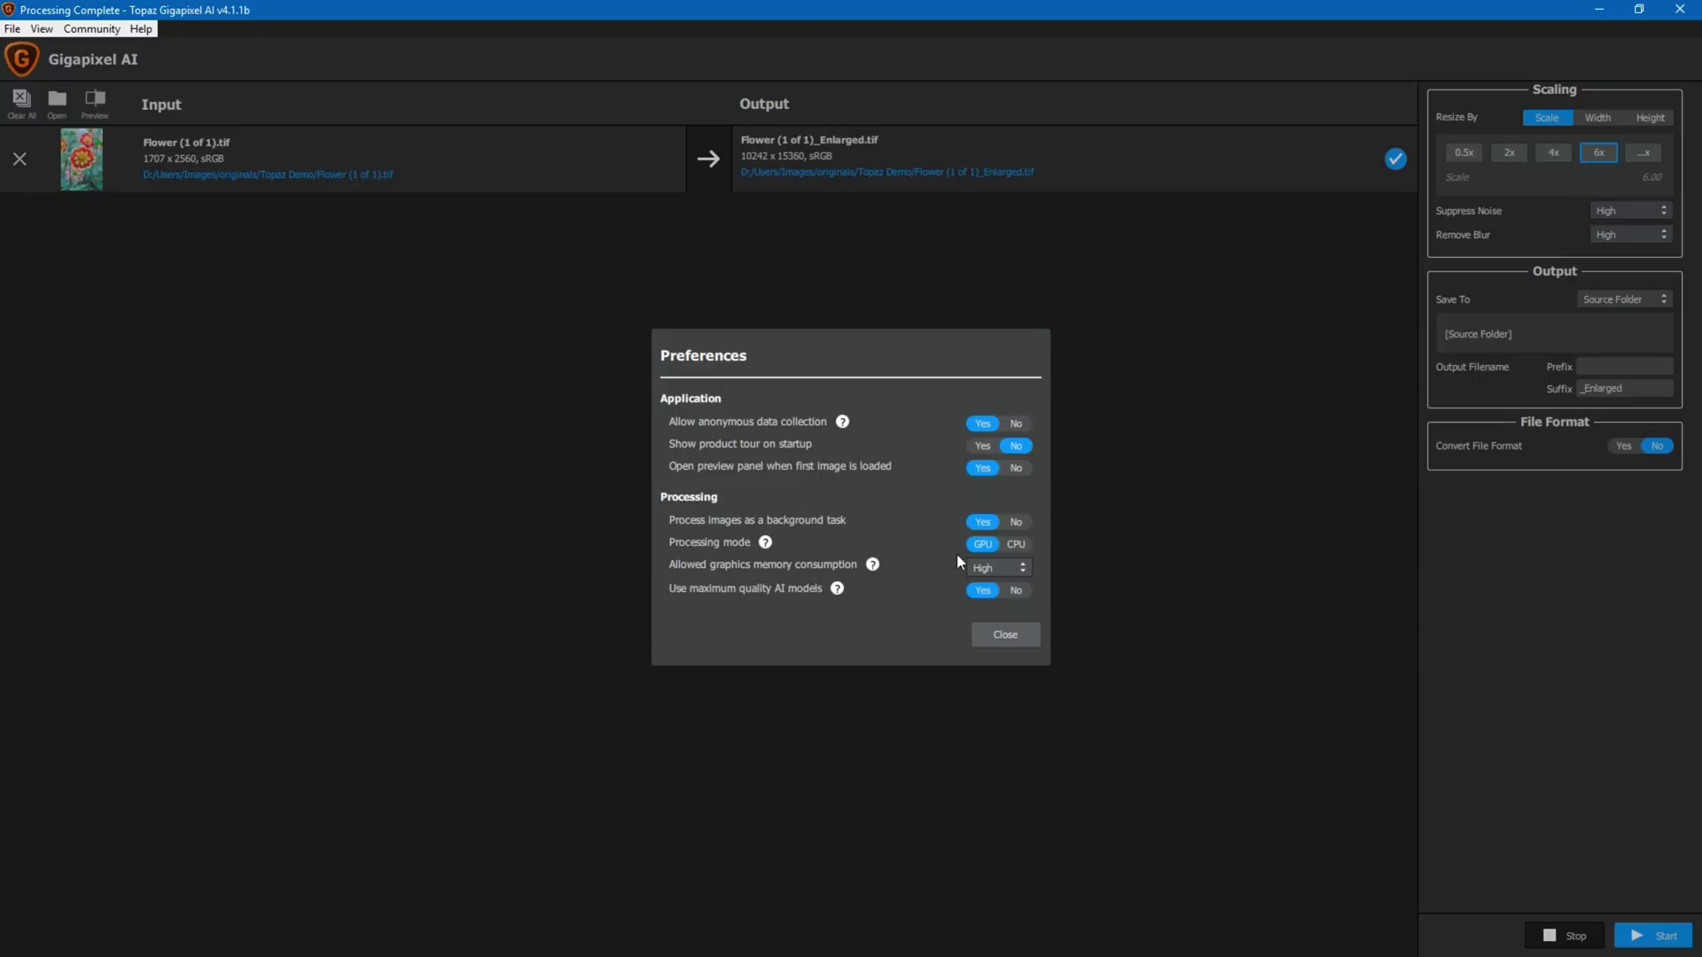
click(1007, 566)
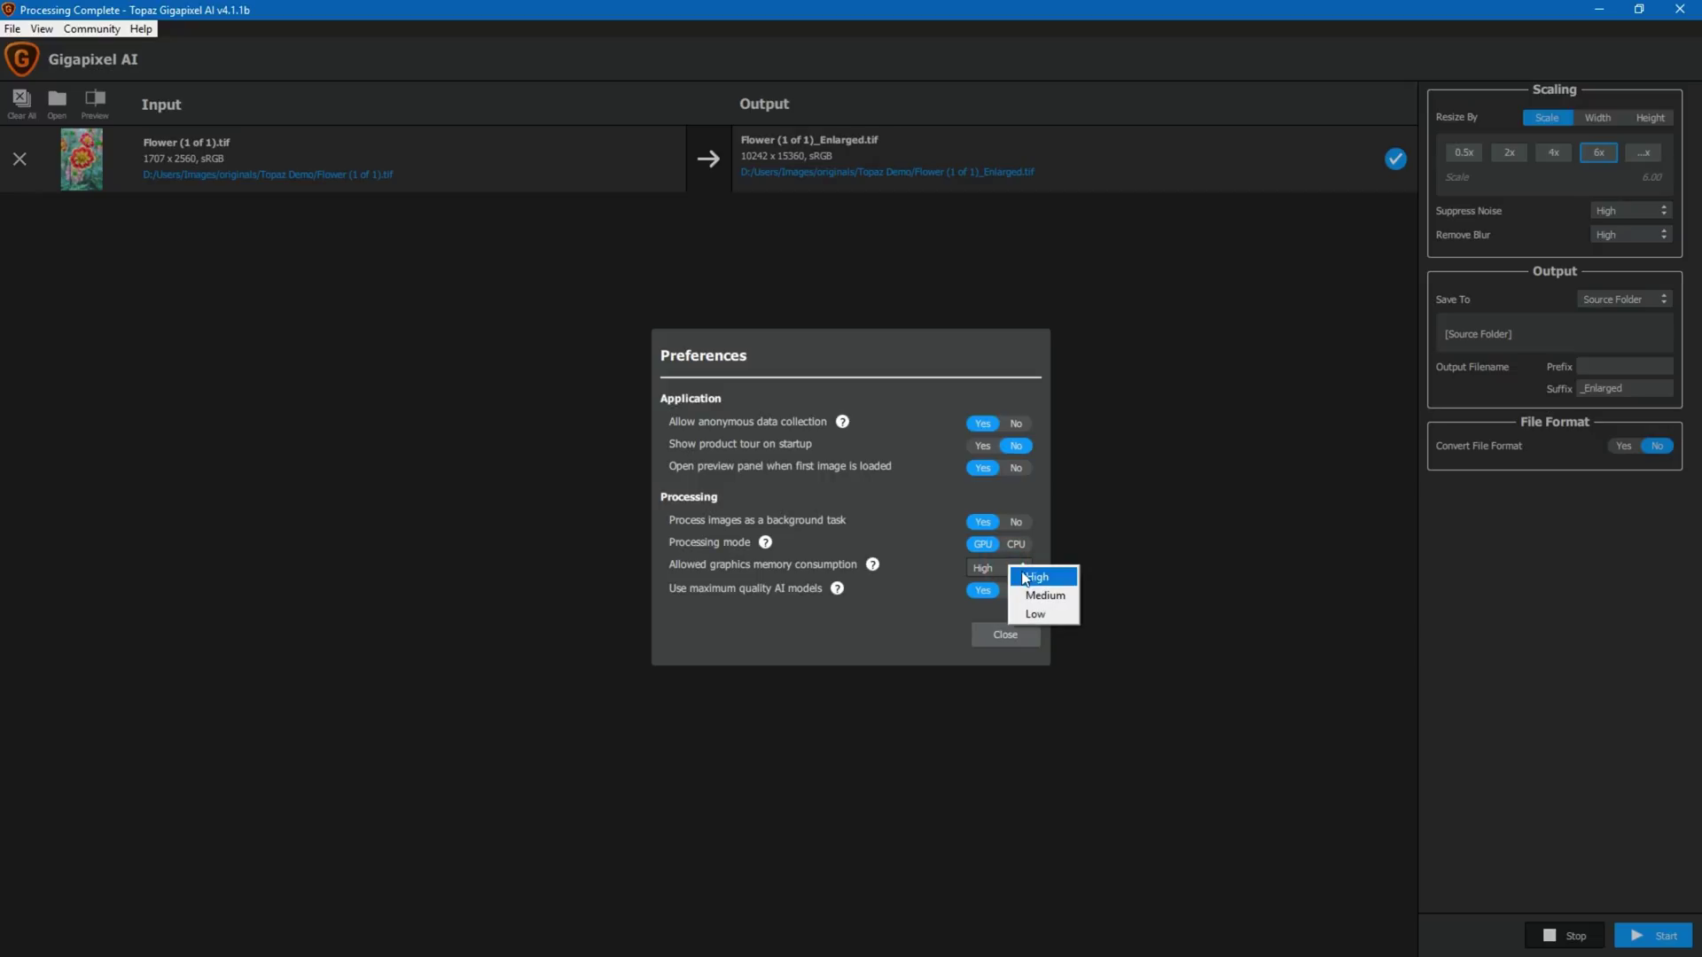
click(1030, 575)
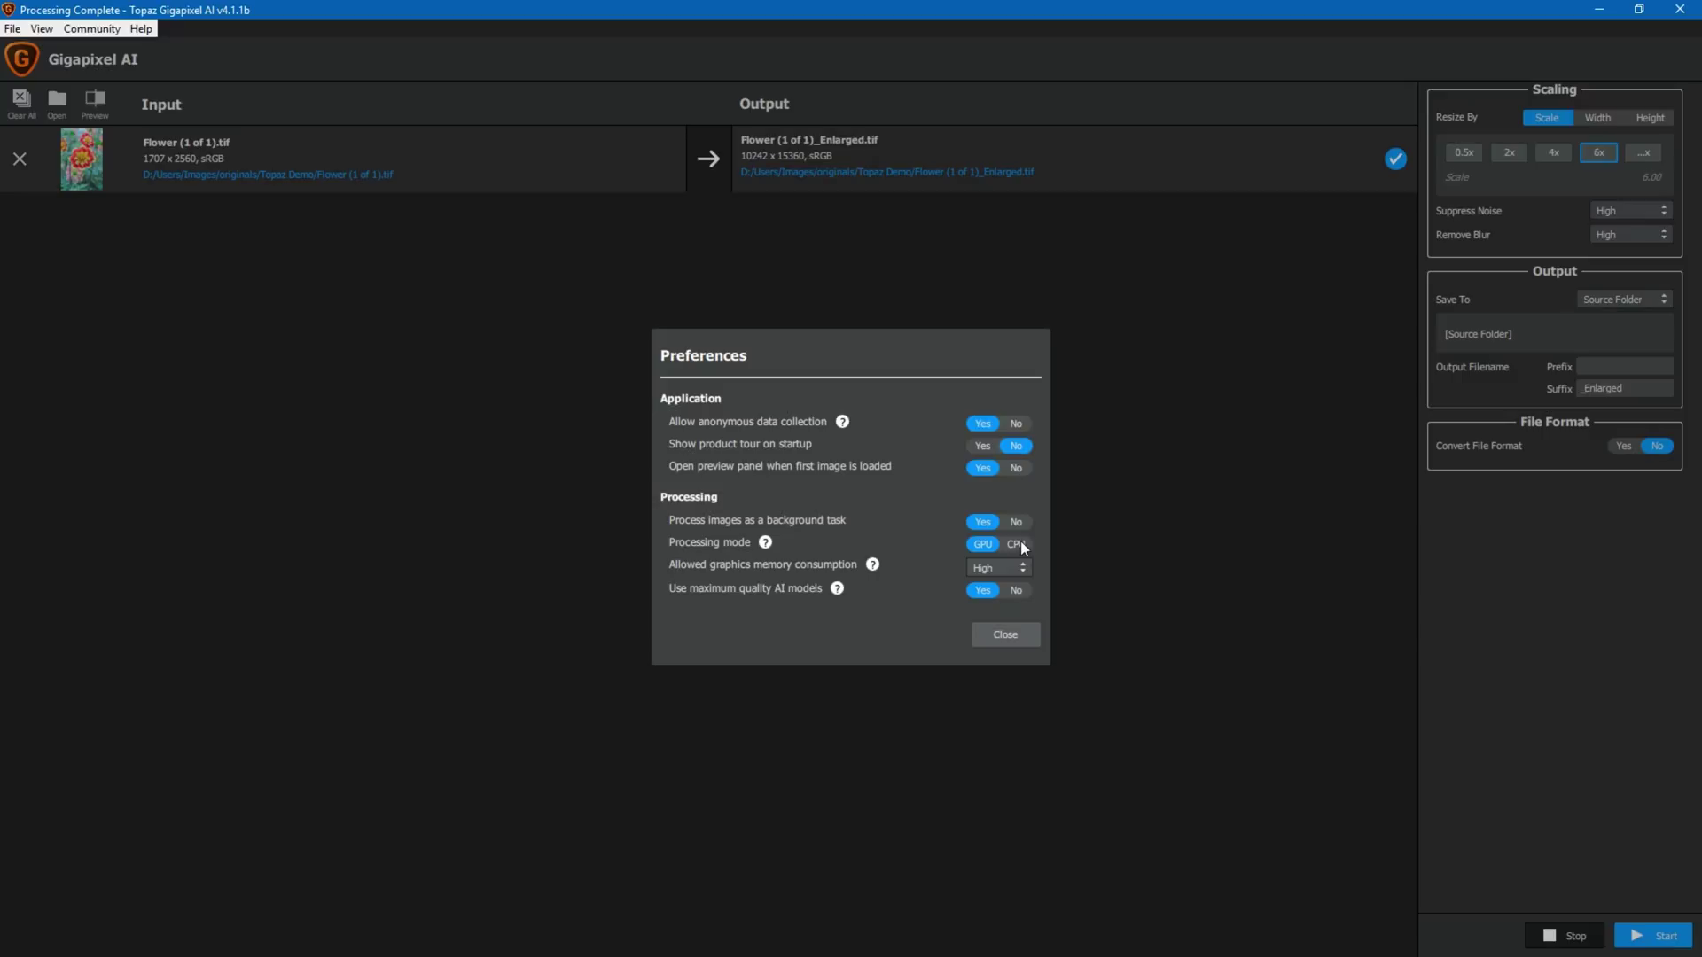
click(1004, 636)
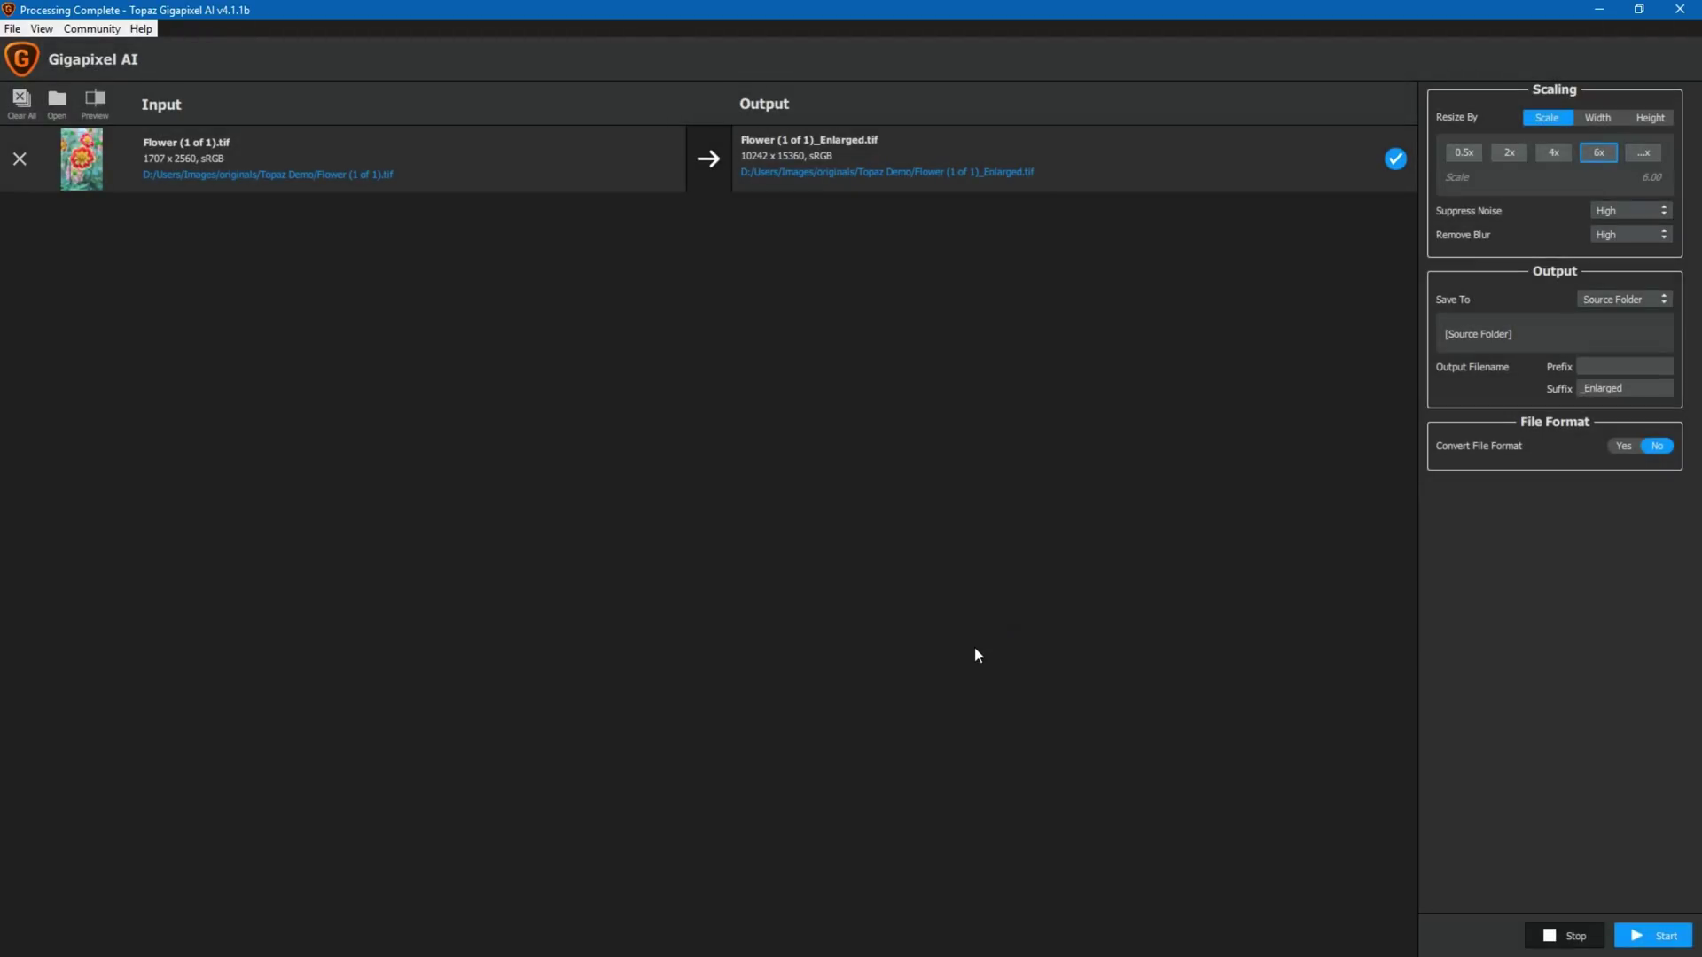